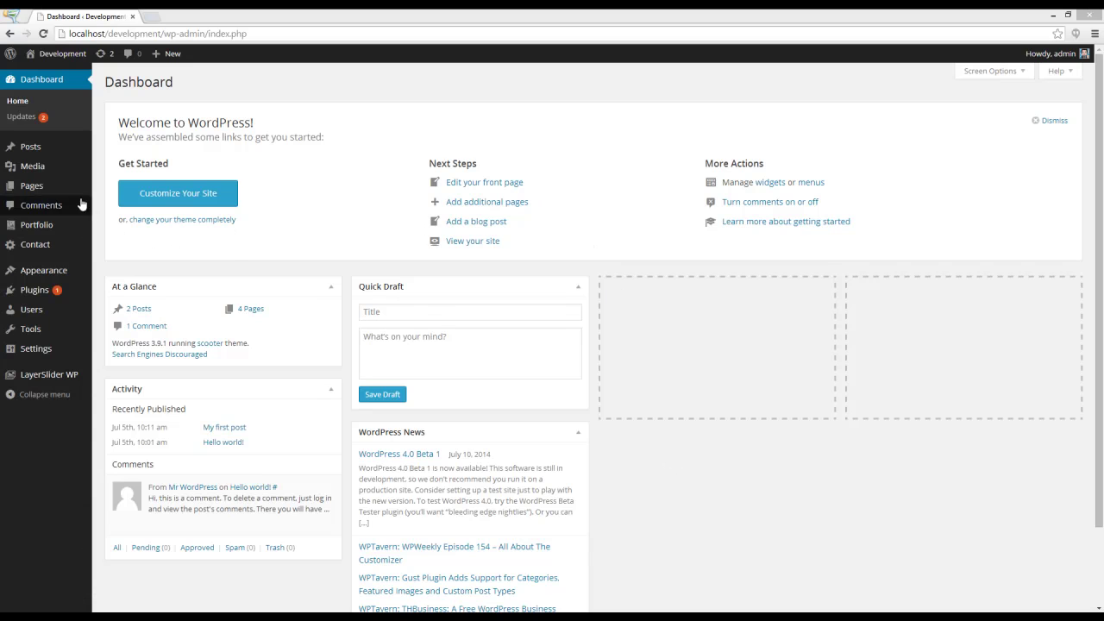
Step: Create a new page titled 'Portfolio' with Section Type set to Portfolio section
mouse_move(65, 192)
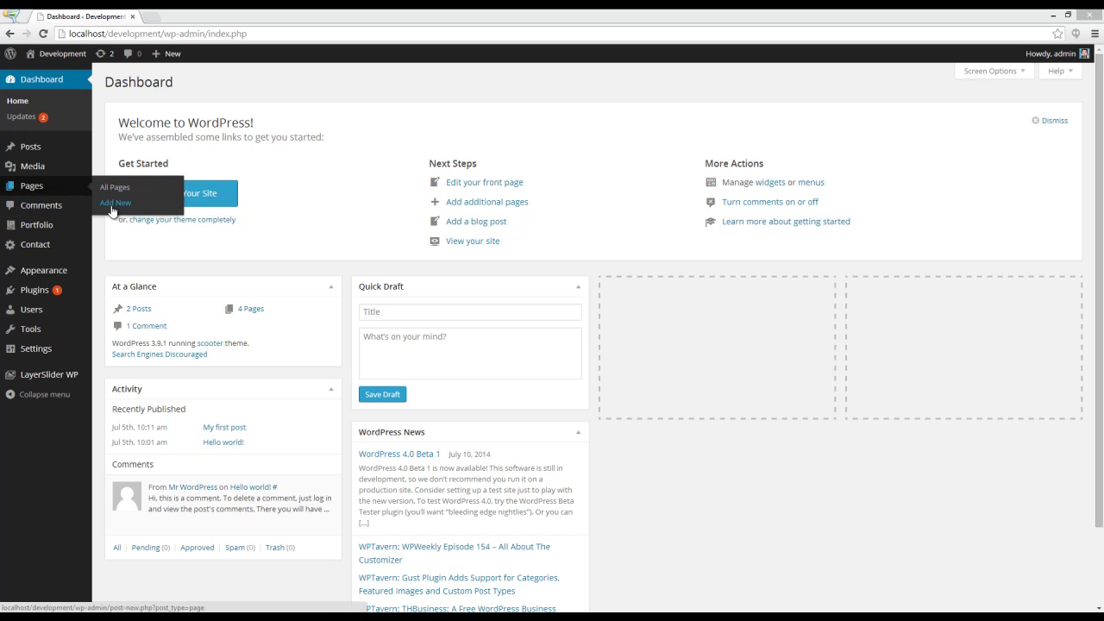
click(112, 203)
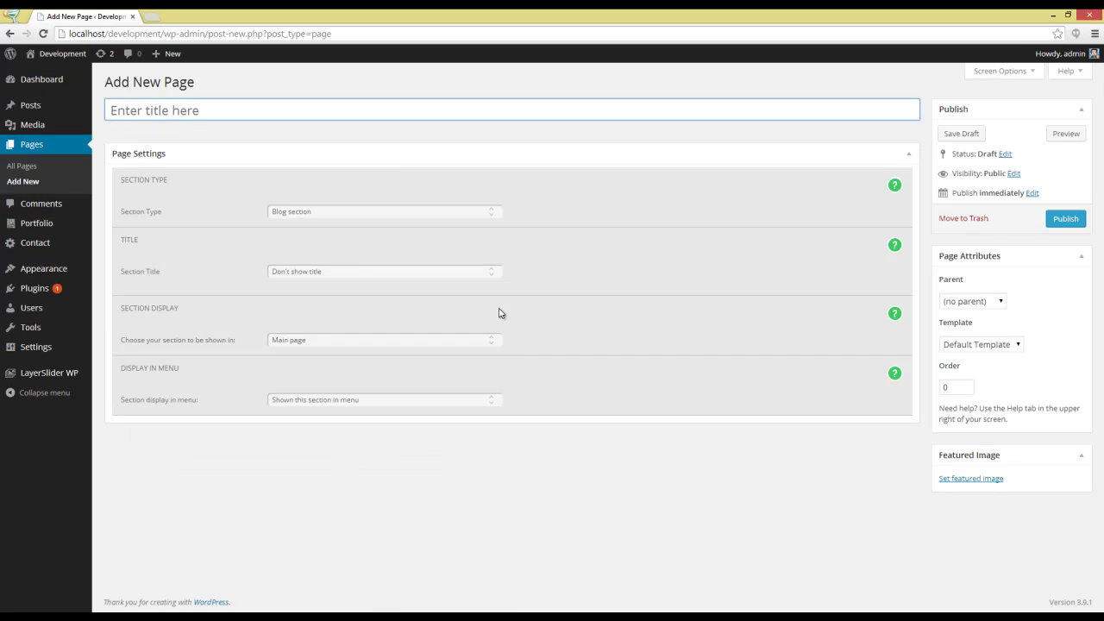
click(490, 216)
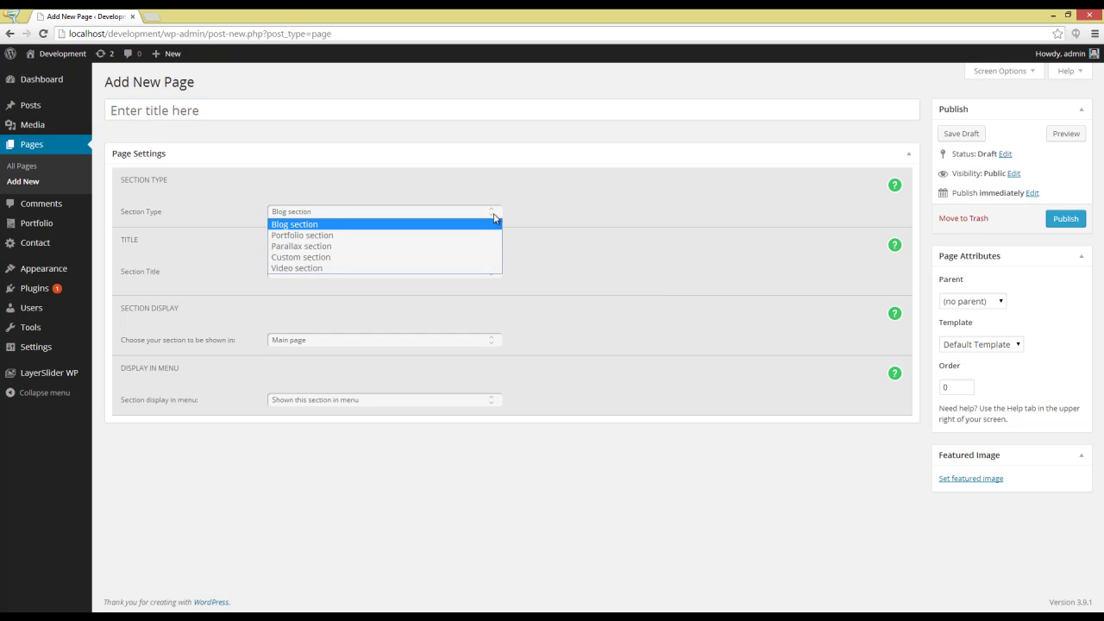
click(348, 238)
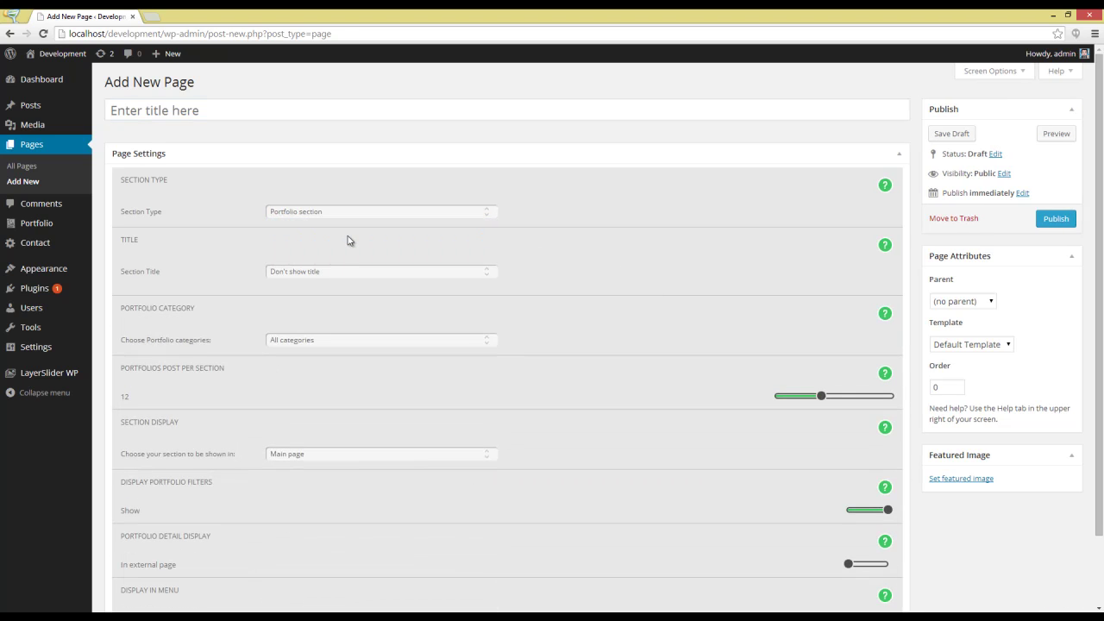
click(216, 109)
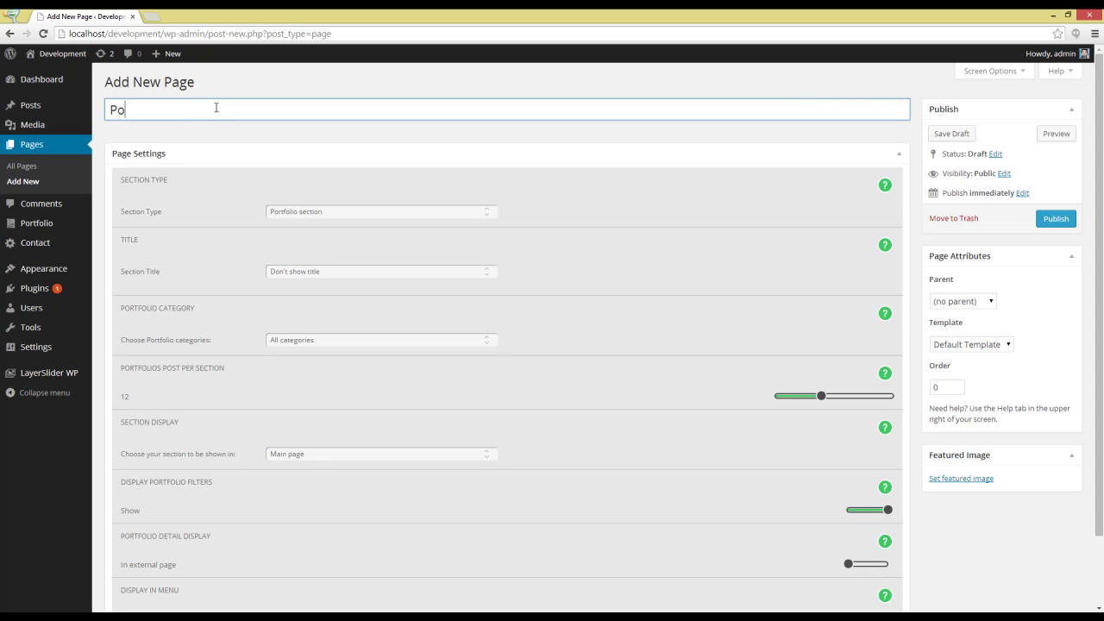
text(Portfolio)
click(560, 226)
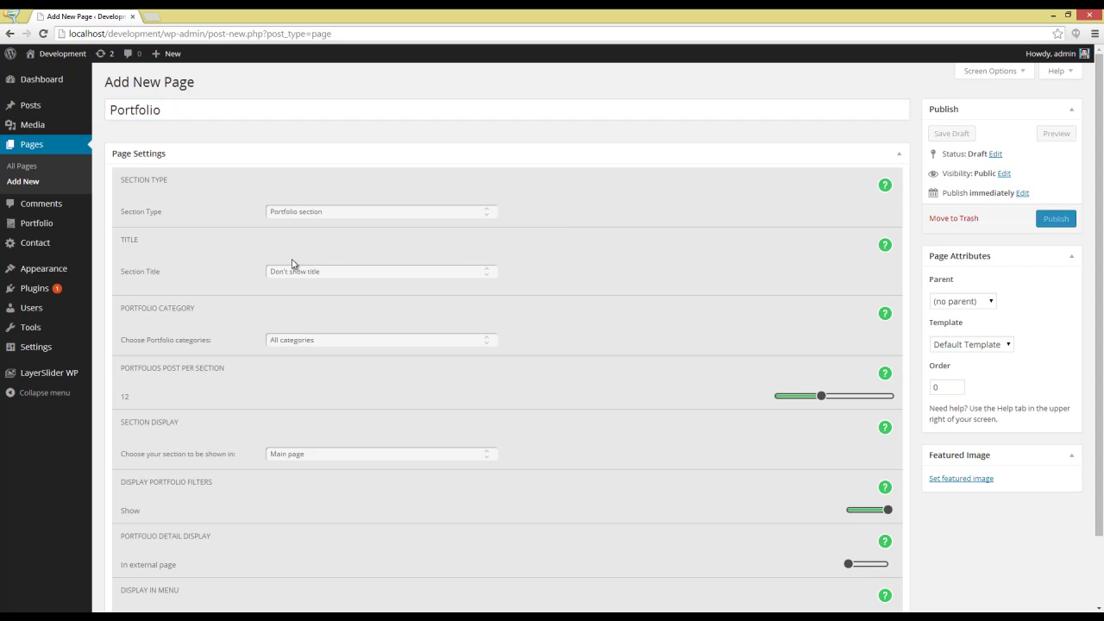
Step: Show a custom section title 'Portfolio' with the subtitle 'My arts'
click(323, 272)
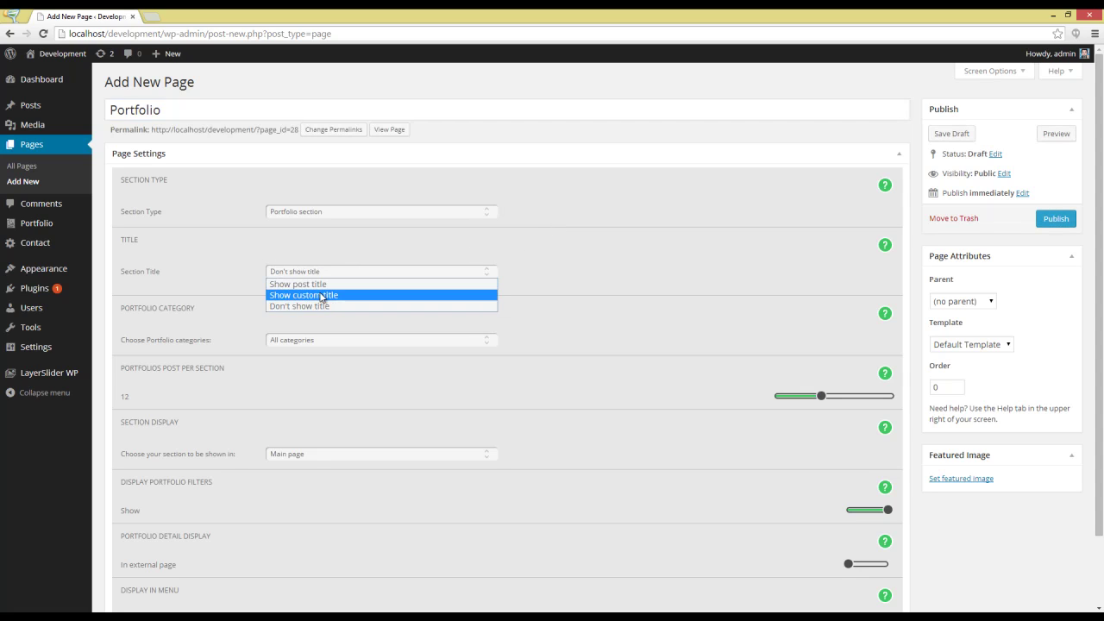
click(322, 296)
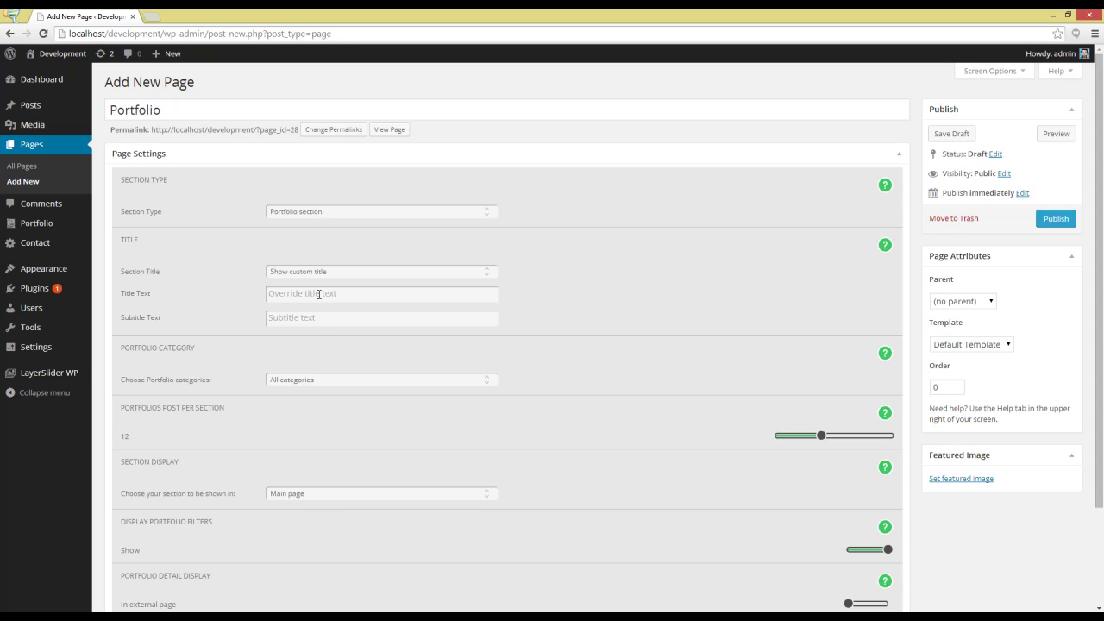
click(319, 295)
text(Portfolio)
click(322, 317)
text(My)
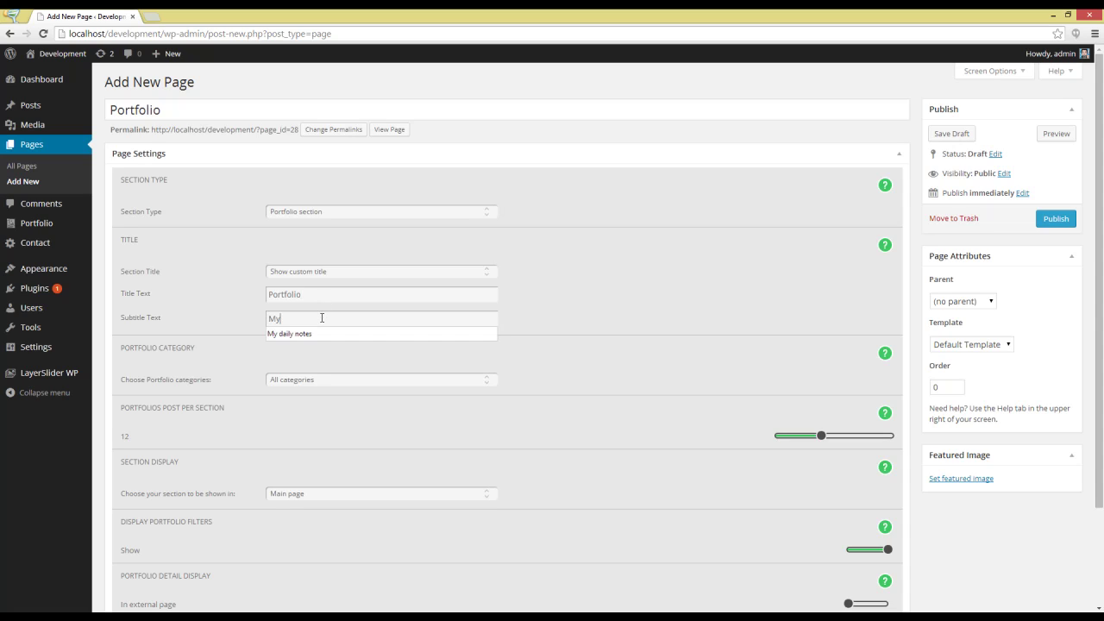
text( arts)
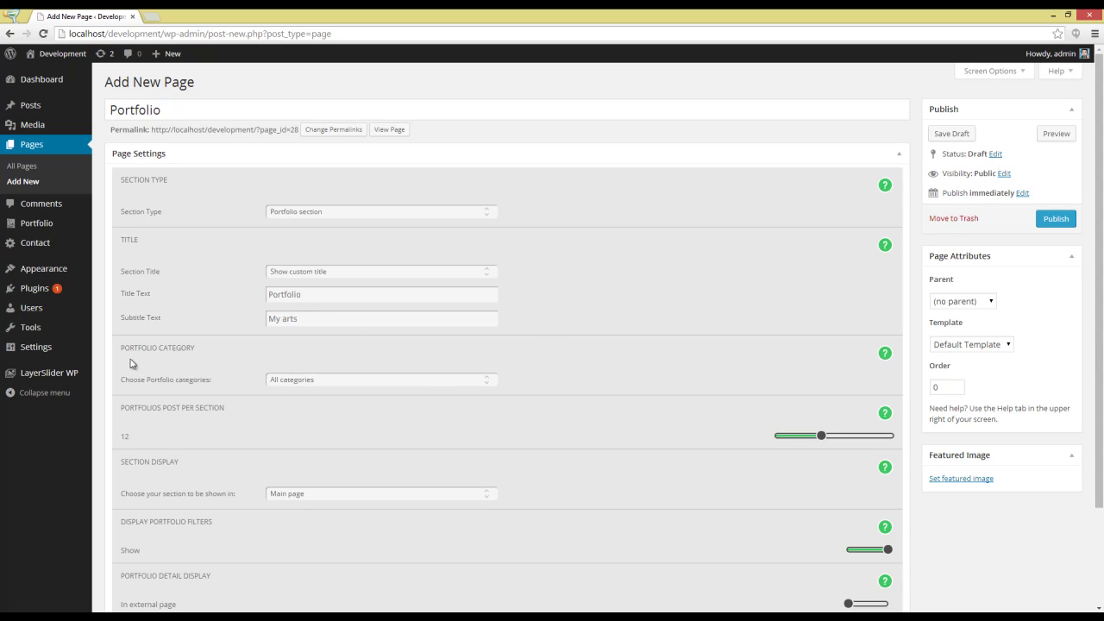
Step: Keep All categories selected and drag Portfolios Post Per Section from 12 down to 8
click(325, 383)
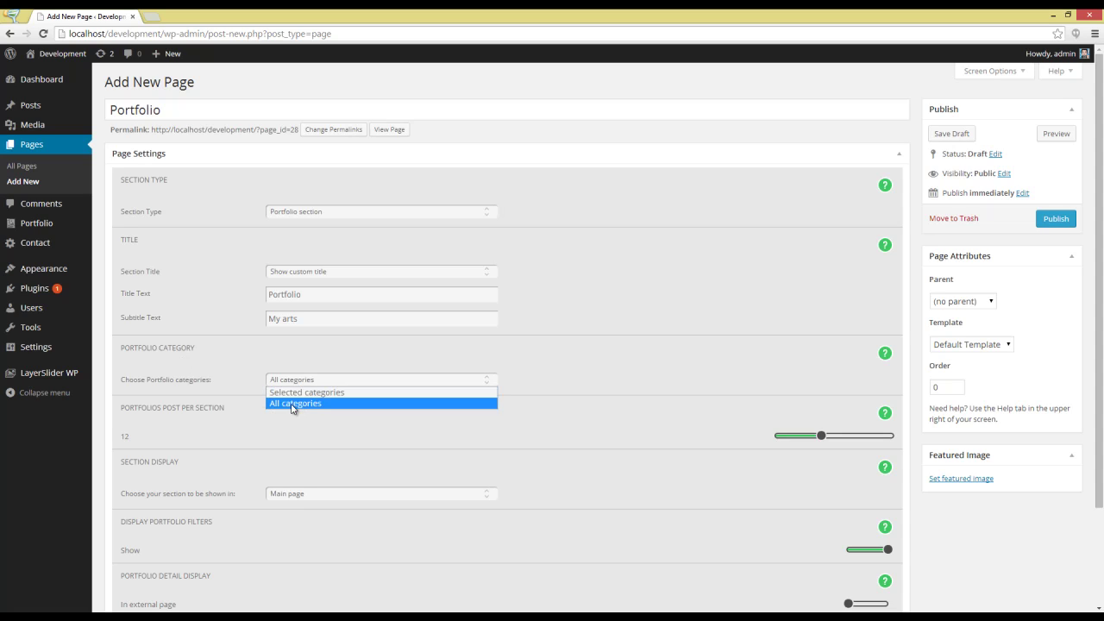
click(293, 404)
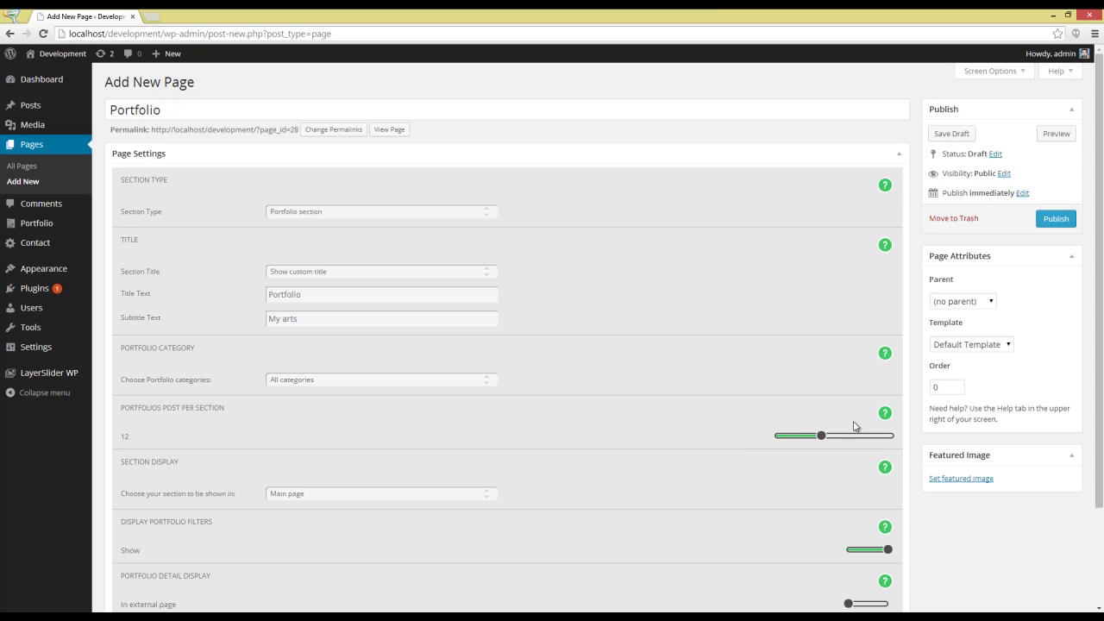
mouse_move(885, 415)
drag(821, 436, 803, 442)
Step: Keep Section Display on Main page and leave the portfolio filters switched on
scroll(601, 431, down, 1)
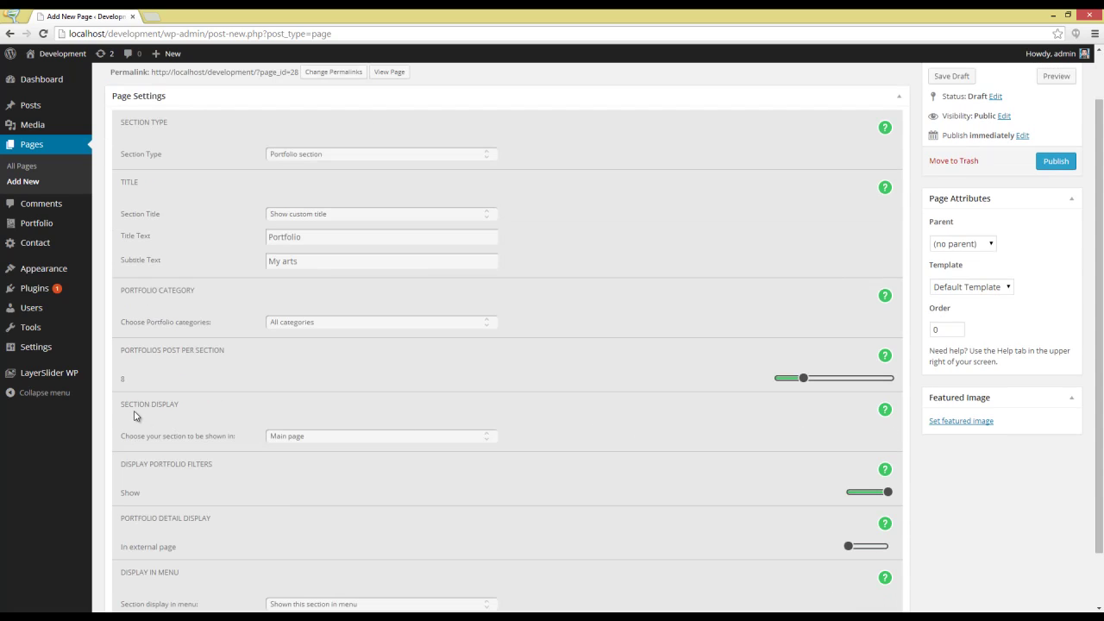
click(318, 436)
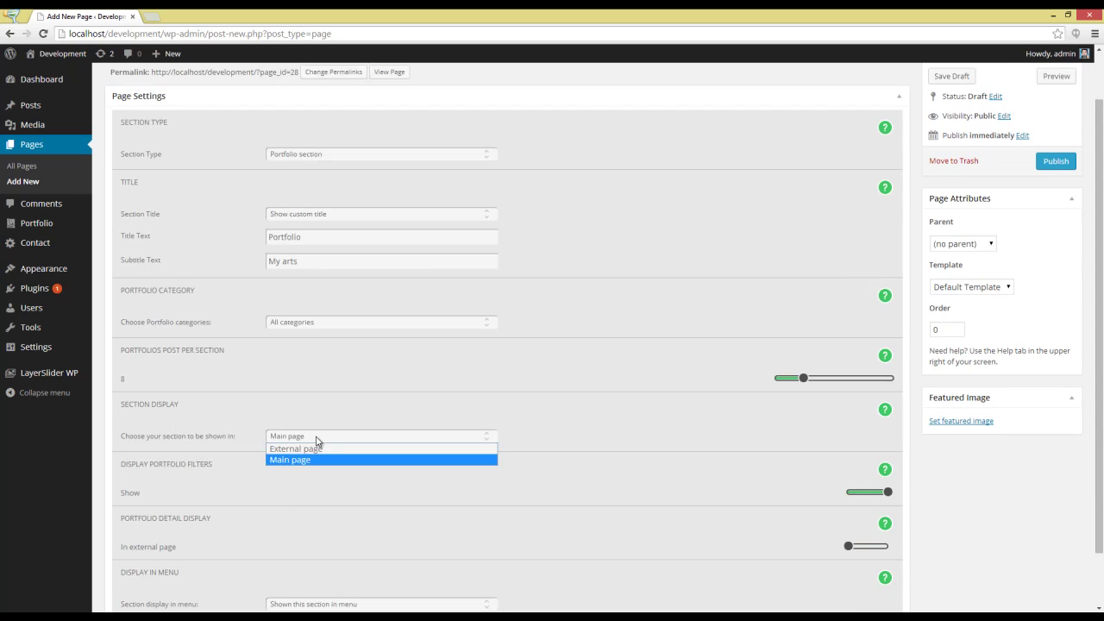
click(315, 460)
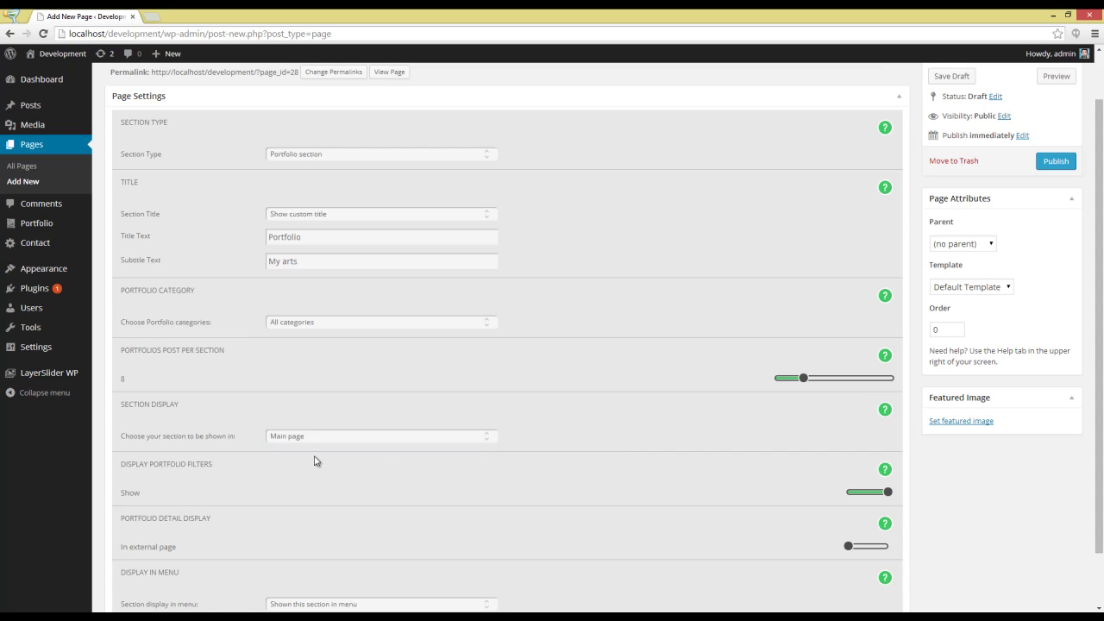
scroll(316, 462, down, 1)
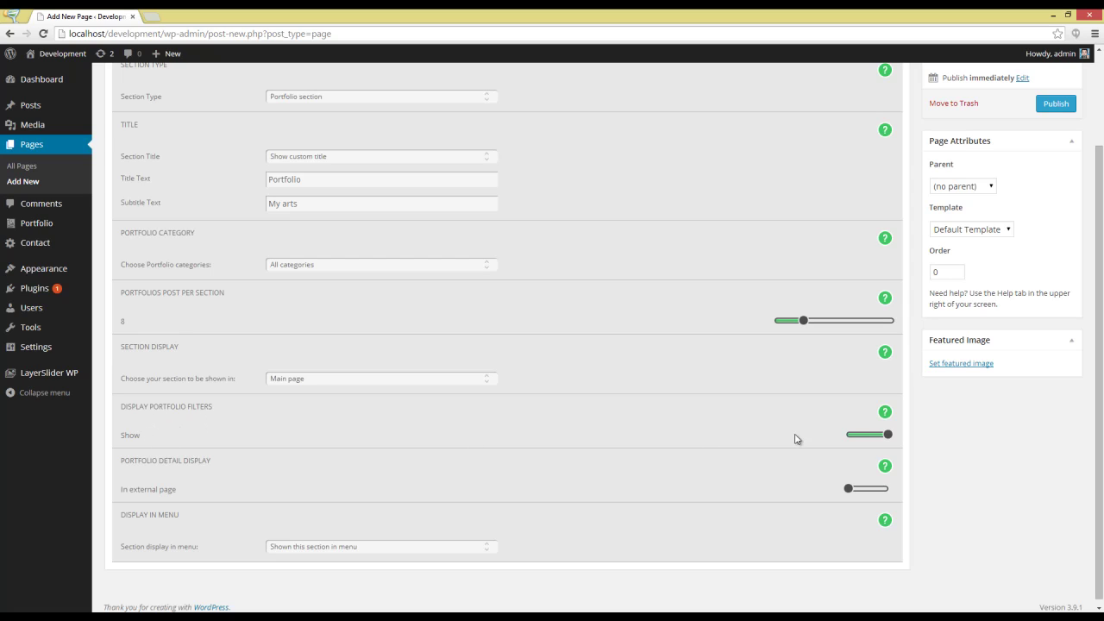
click(862, 436)
click(878, 439)
Step: Turn on Portfolio Detail Display as a main-page section and keep the section in the menu
scroll(227, 456, down, 1)
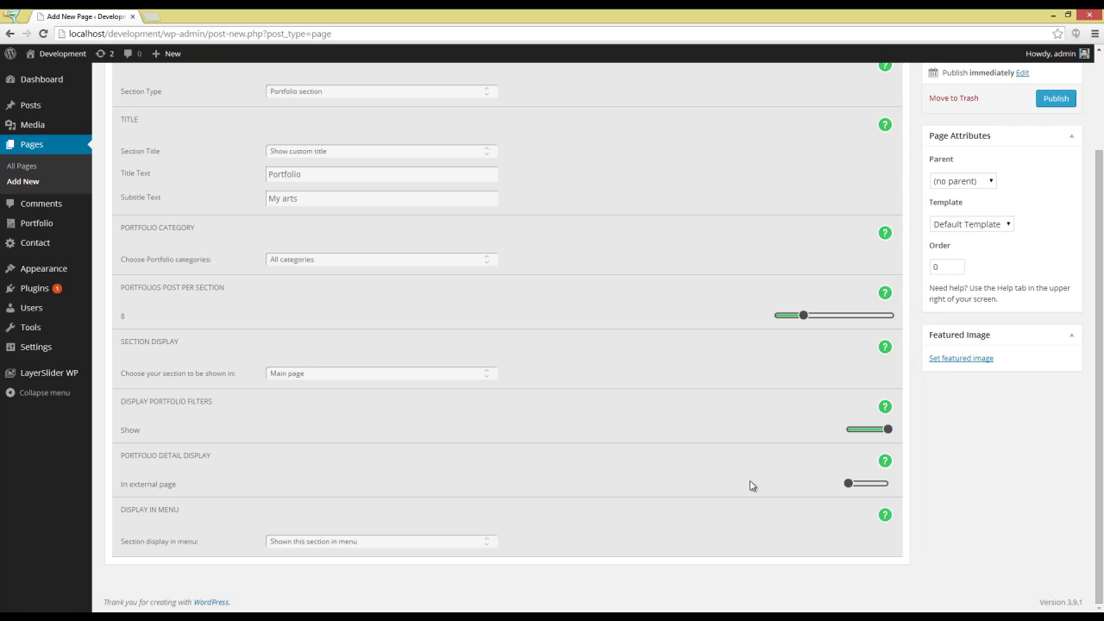
click(868, 487)
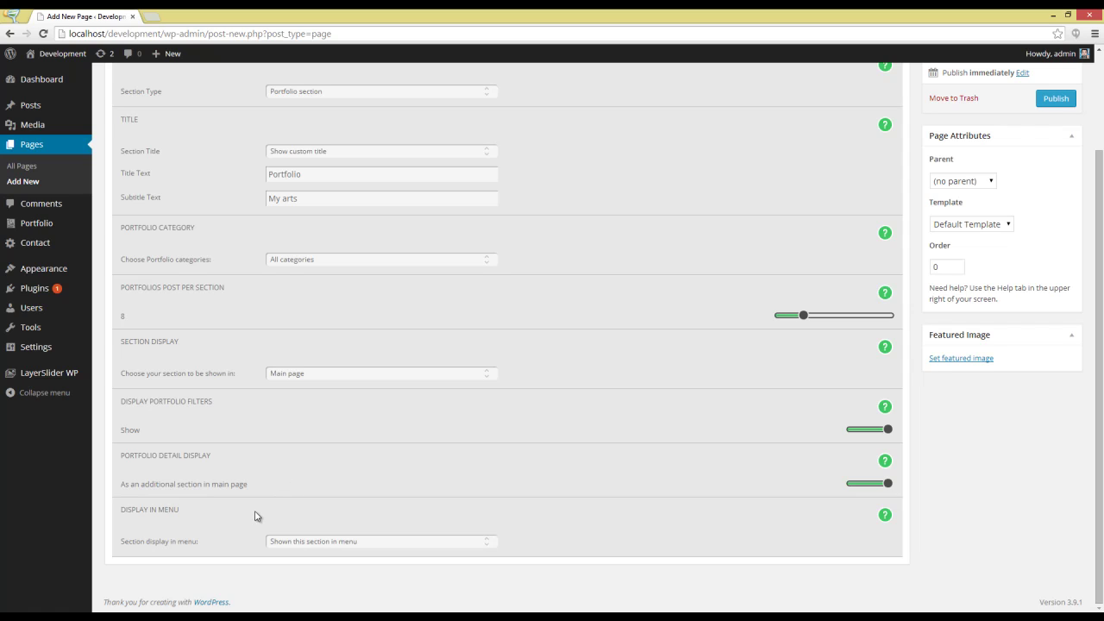
click(330, 542)
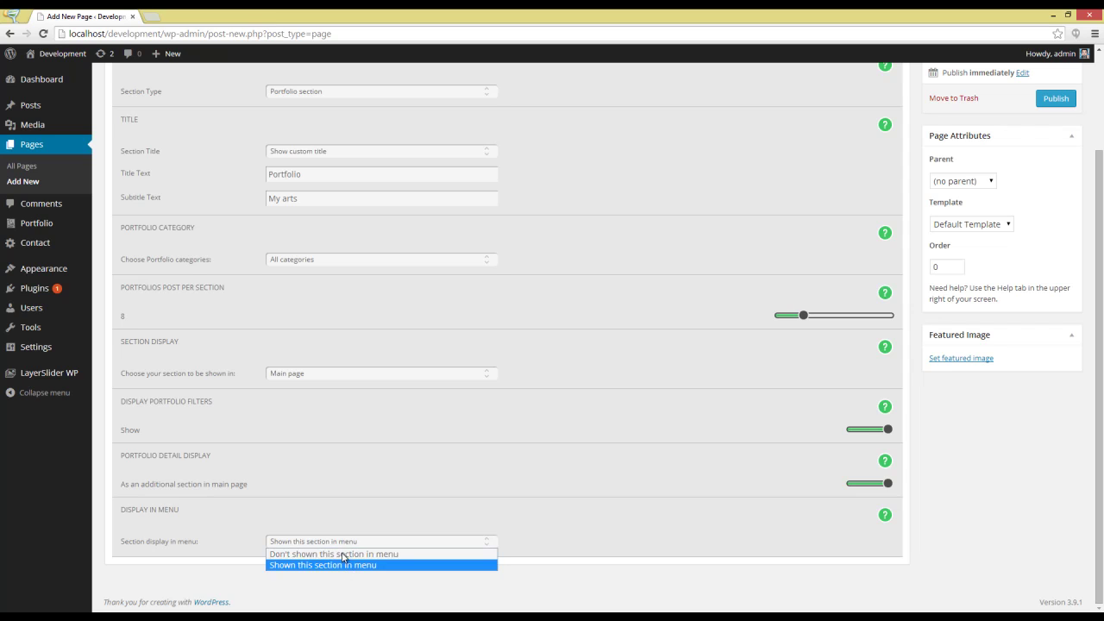
click(339, 566)
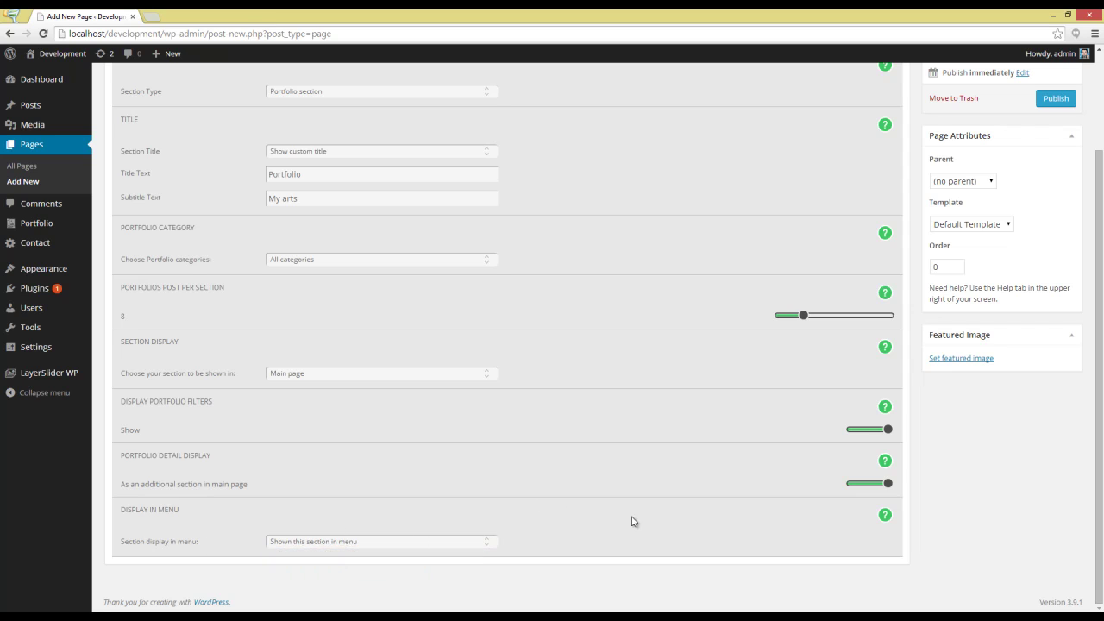
scroll(681, 526, up, 2)
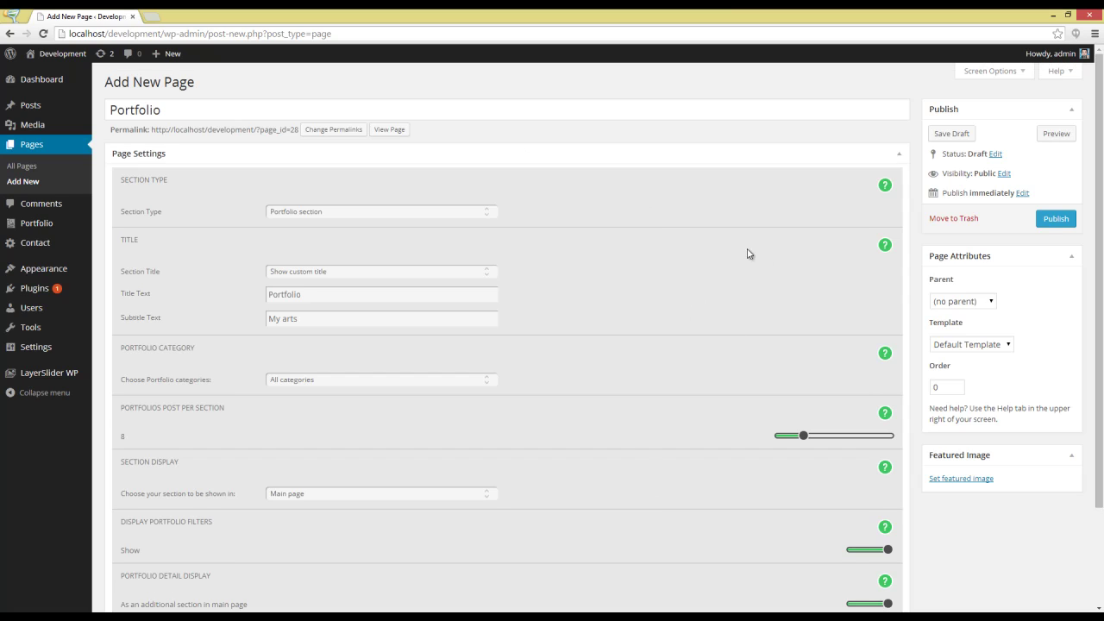
Step: Publish the Portfolio page from the Publish box
click(1054, 220)
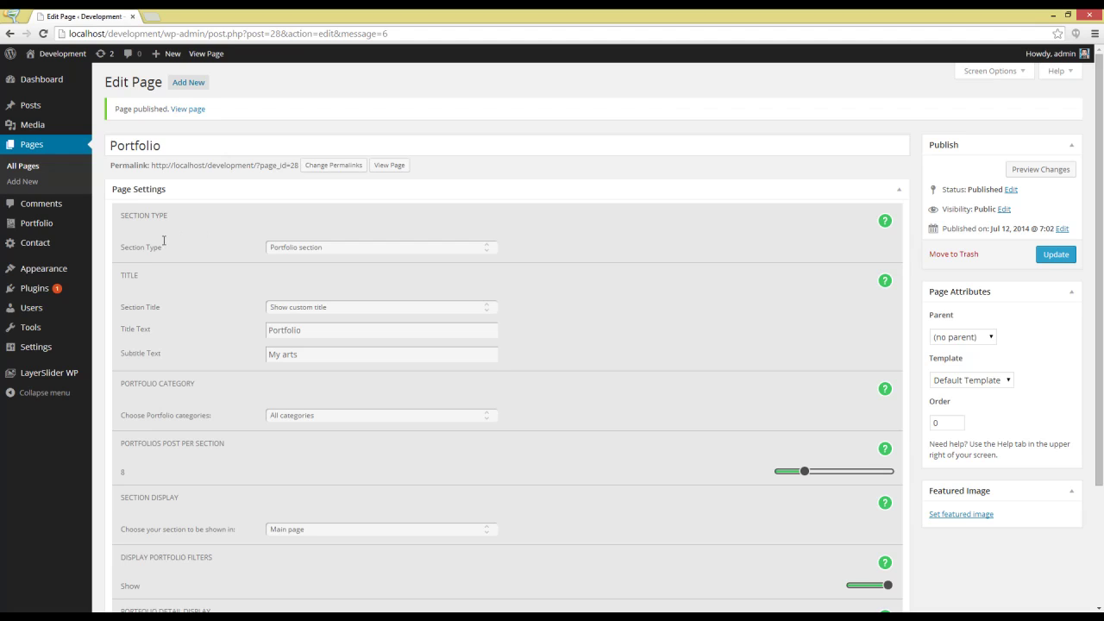
Step: Add the Portfolio page to My custom menu, move it above Blog, and save the menu
mouse_move(94, 267)
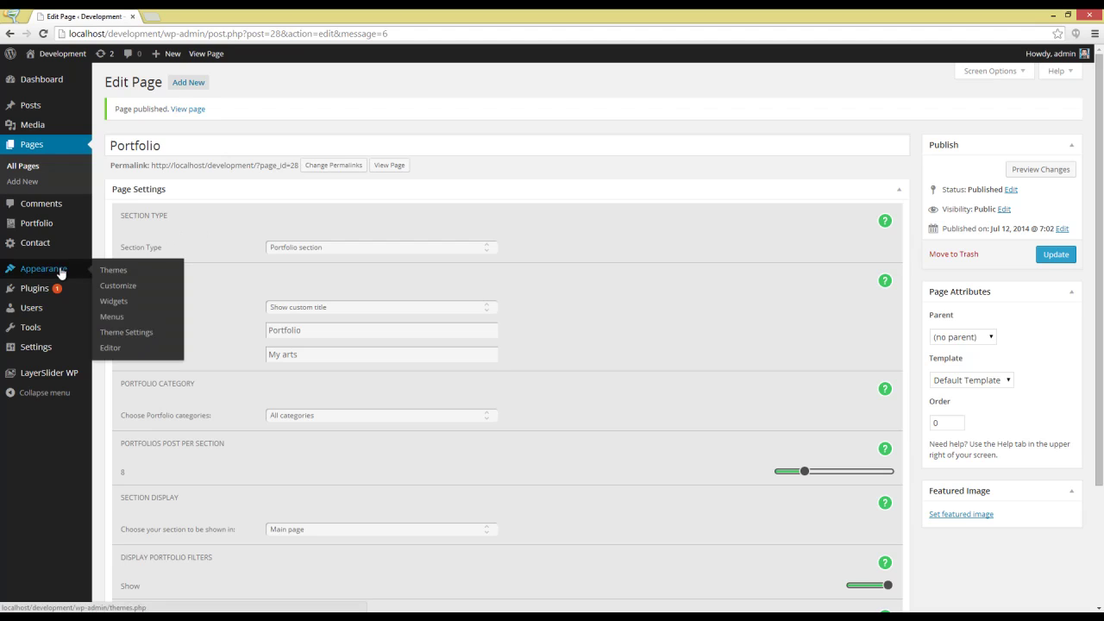
click(112, 317)
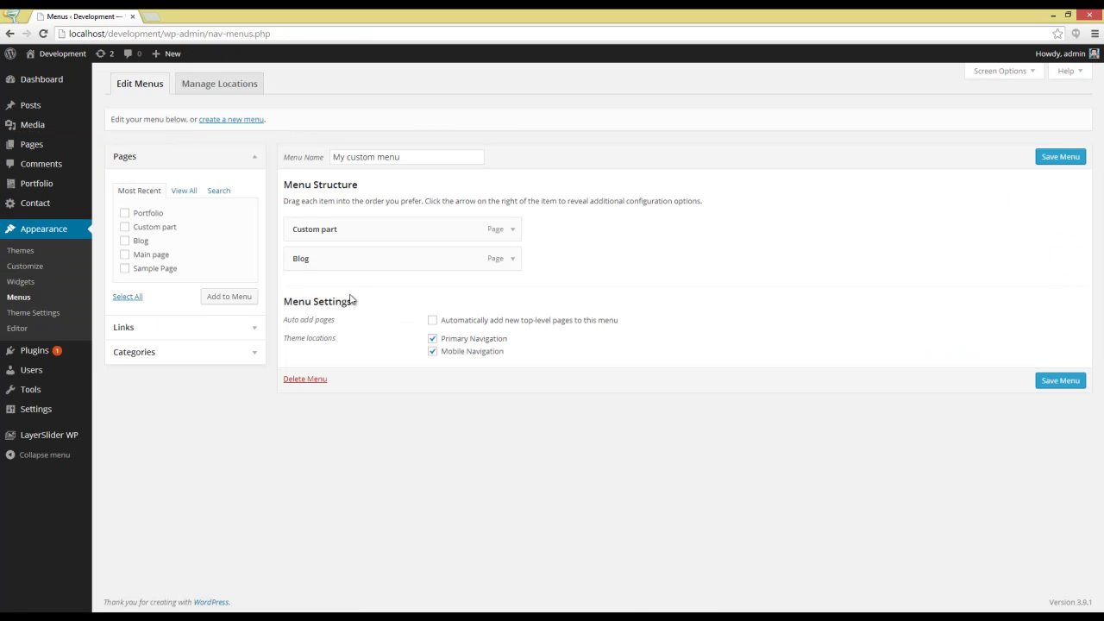
click(125, 213)
click(209, 297)
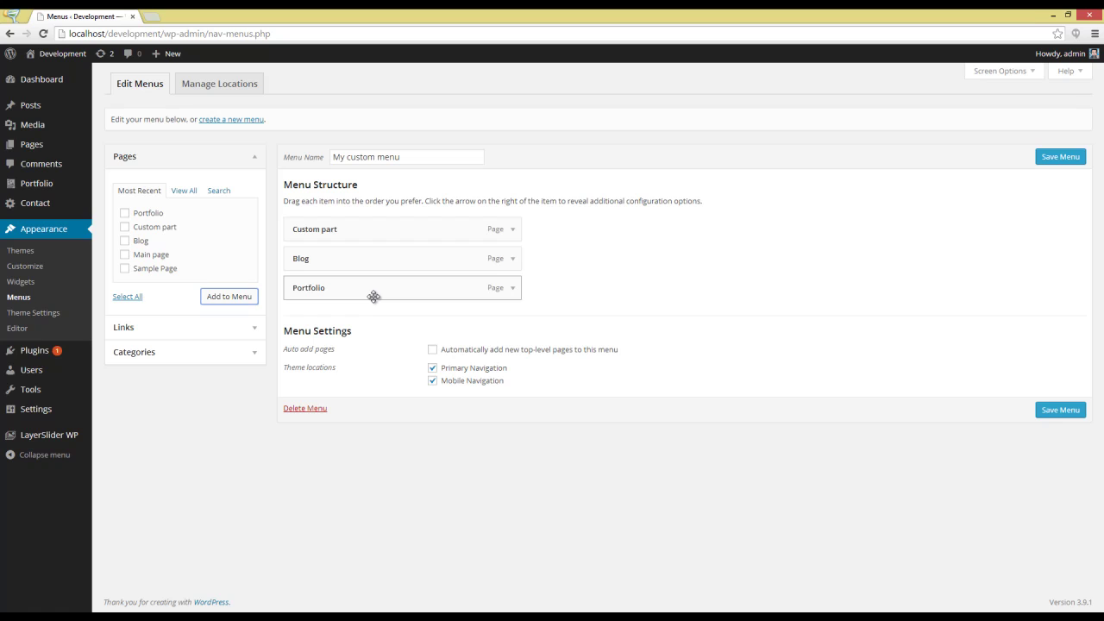
drag(374, 297, 405, 273)
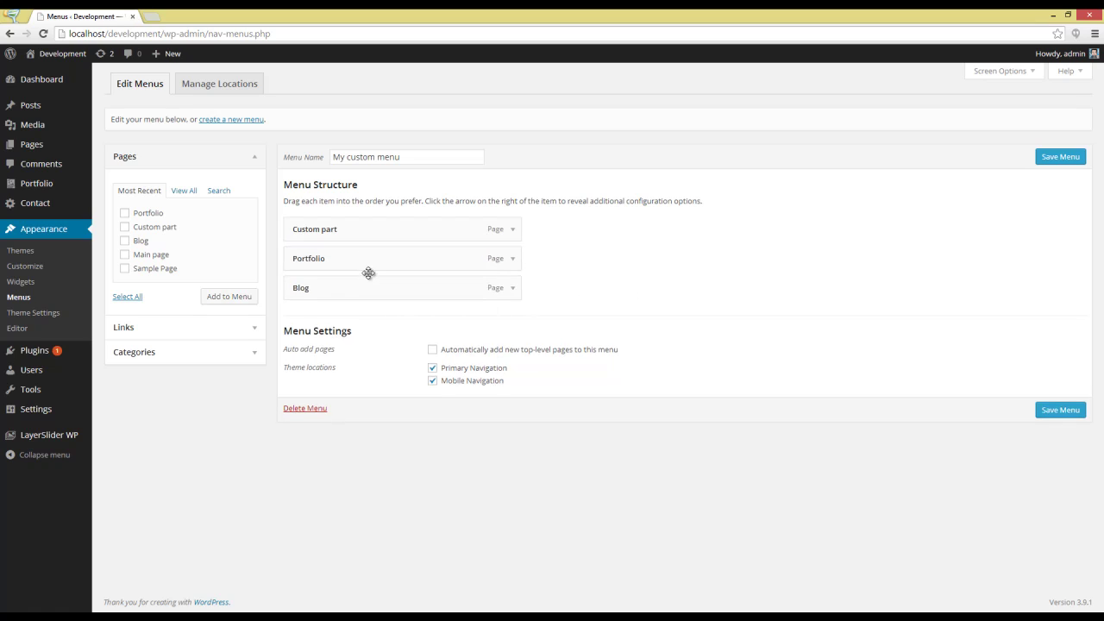
click(1062, 157)
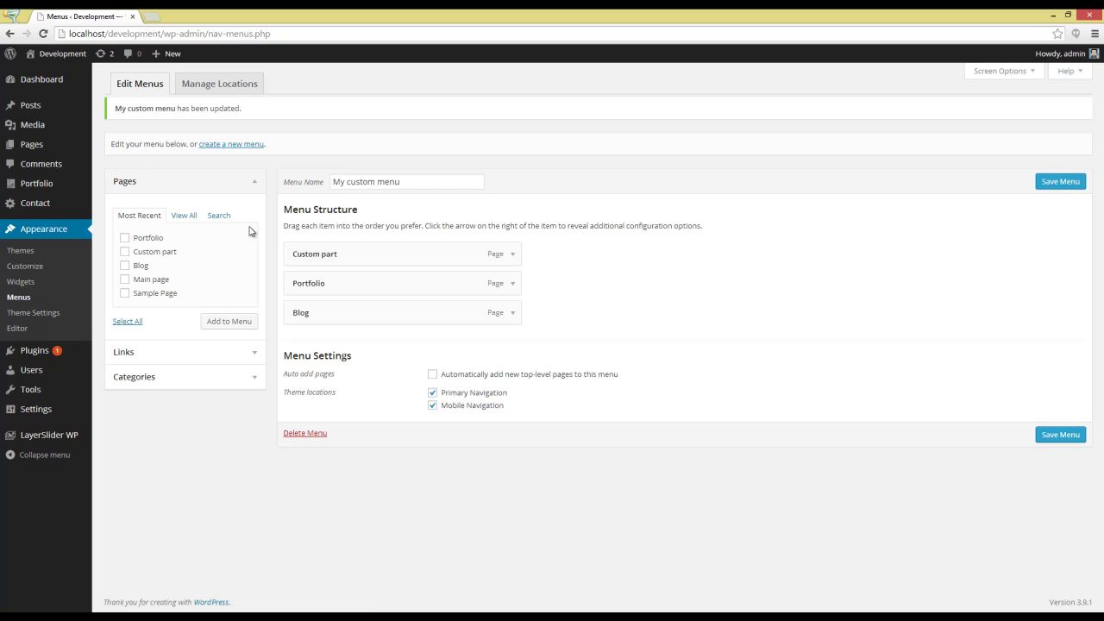
Step: Create a new portfolio item titled 'My first portfolio item'
mouse_move(81, 186)
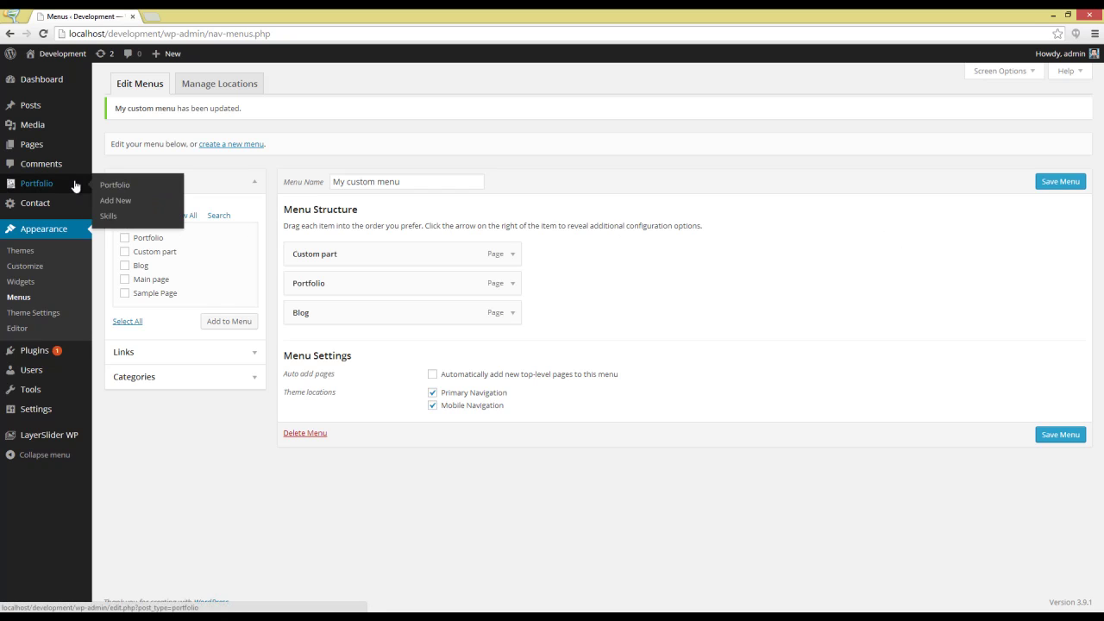
click(114, 200)
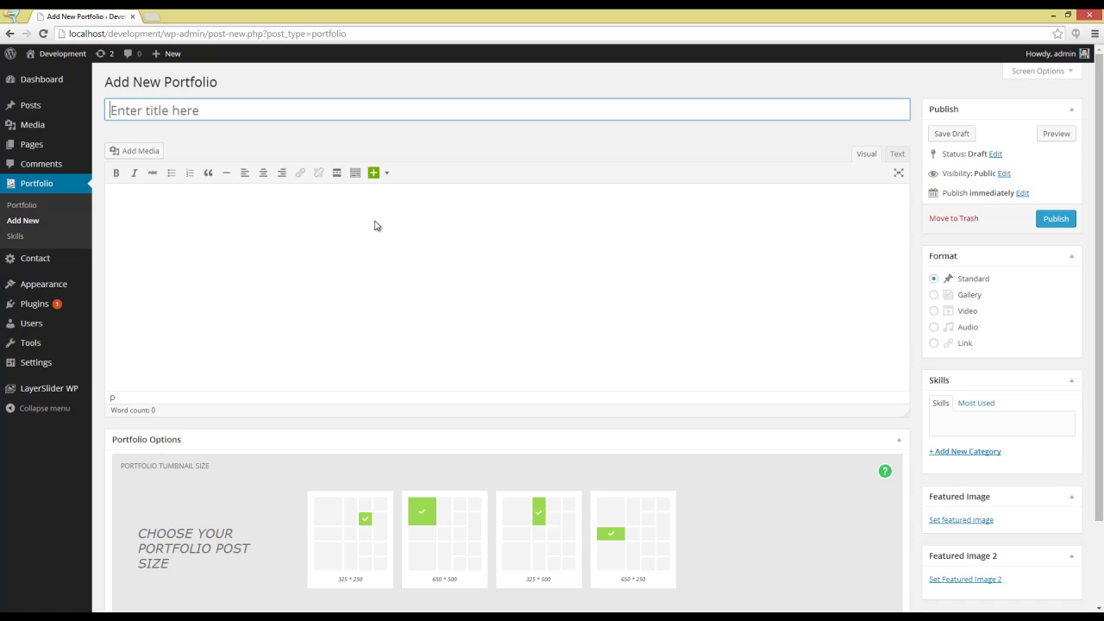
click(214, 112)
text(My first portfolio item)
click(198, 249)
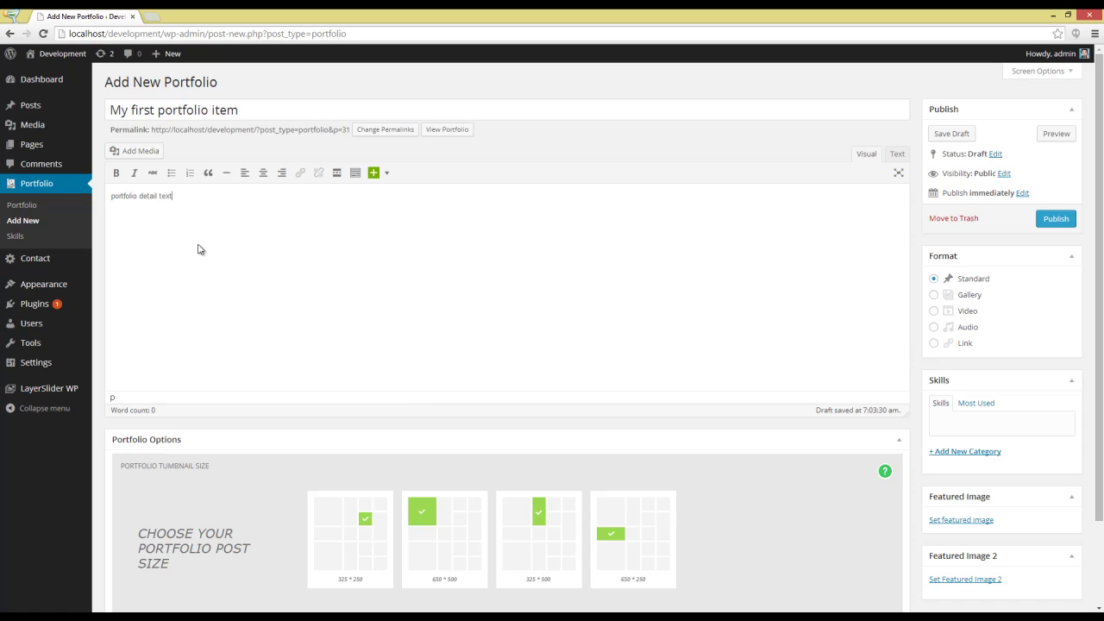
Step: Browse the shortcode elements dropdown and close it without inserting anything
click(386, 174)
mouse_move(423, 217)
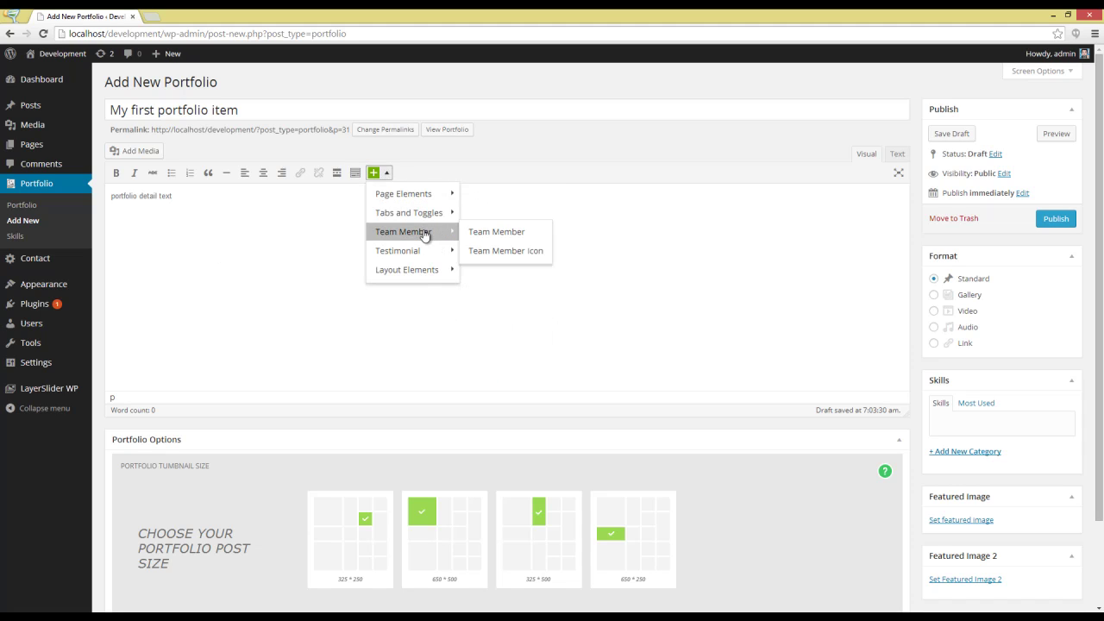
mouse_move(424, 271)
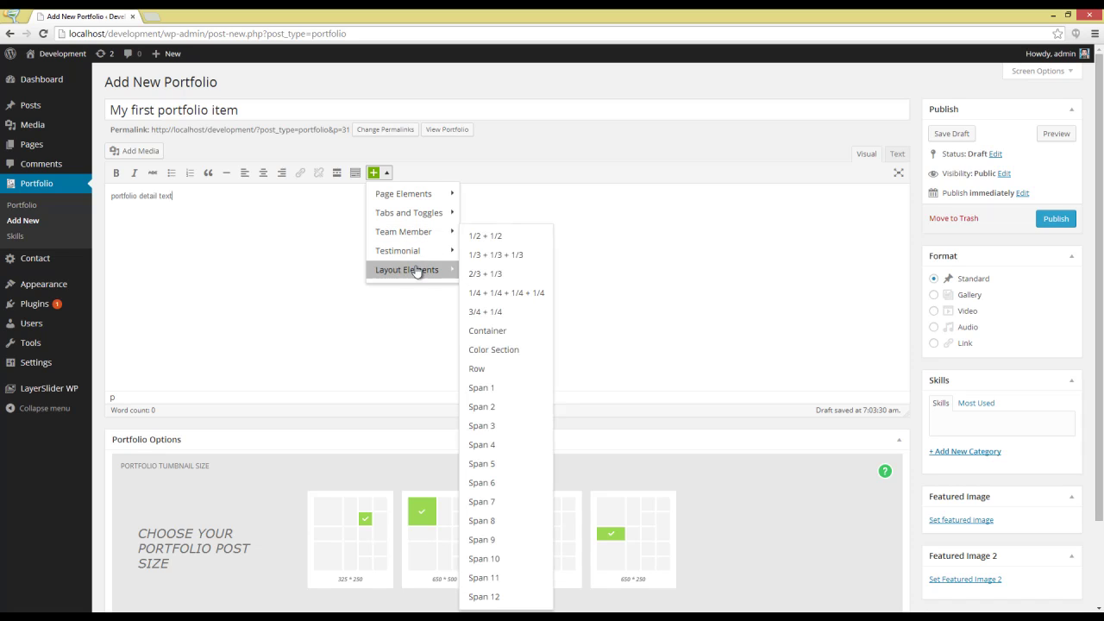
click(215, 246)
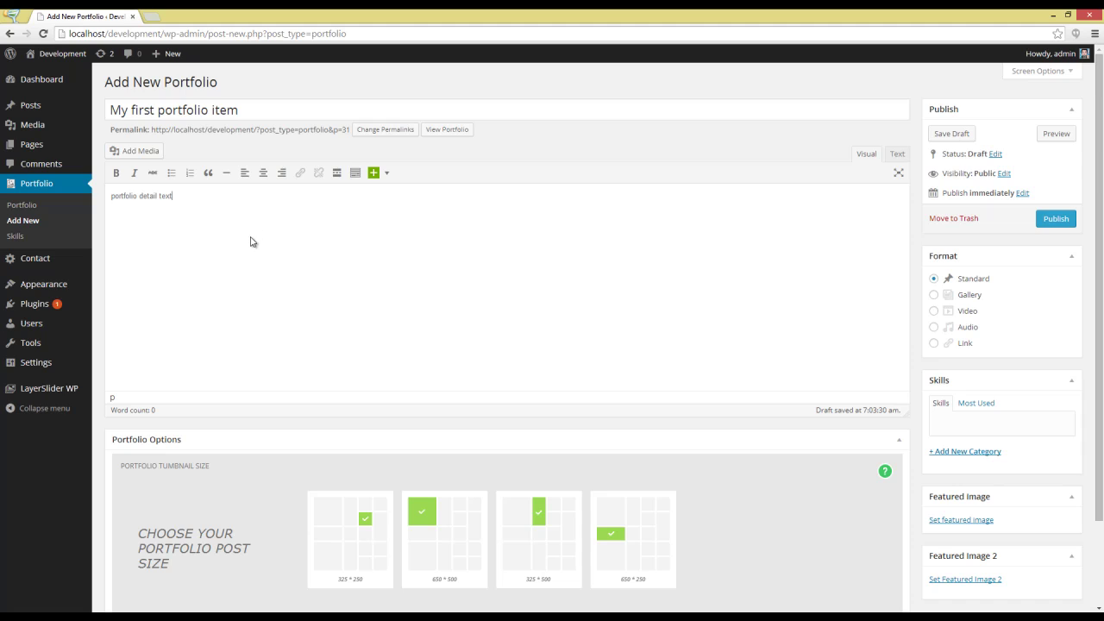
scroll(250, 242, down, 1)
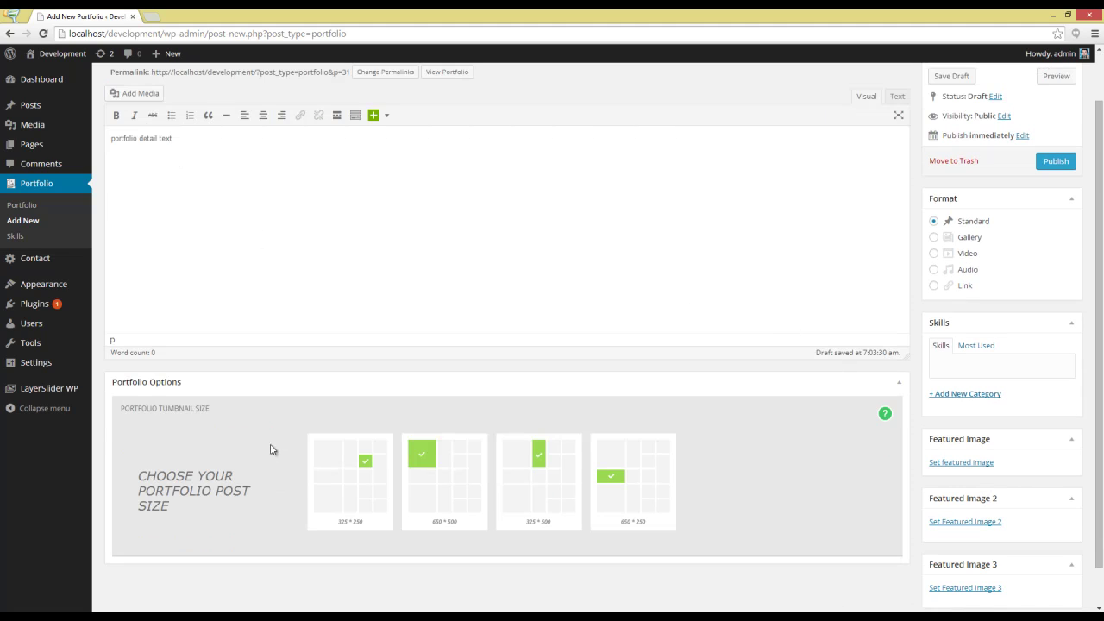
Step: Preview the Gallery, Video and Audio format options, keeping Vimeo as the video source
click(933, 237)
click(935, 254)
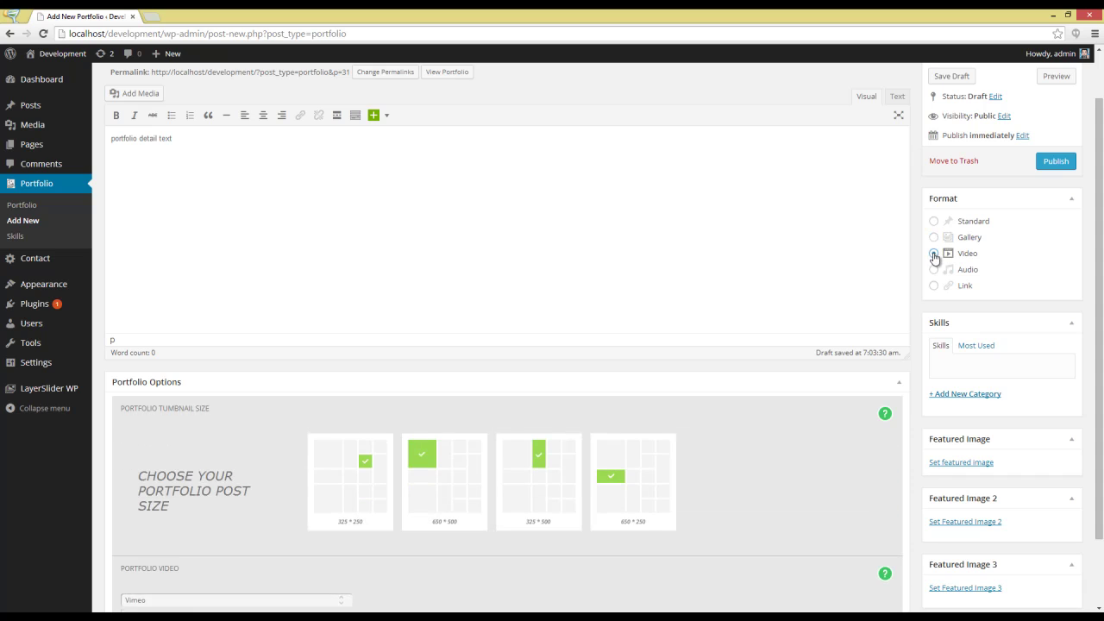
click(934, 270)
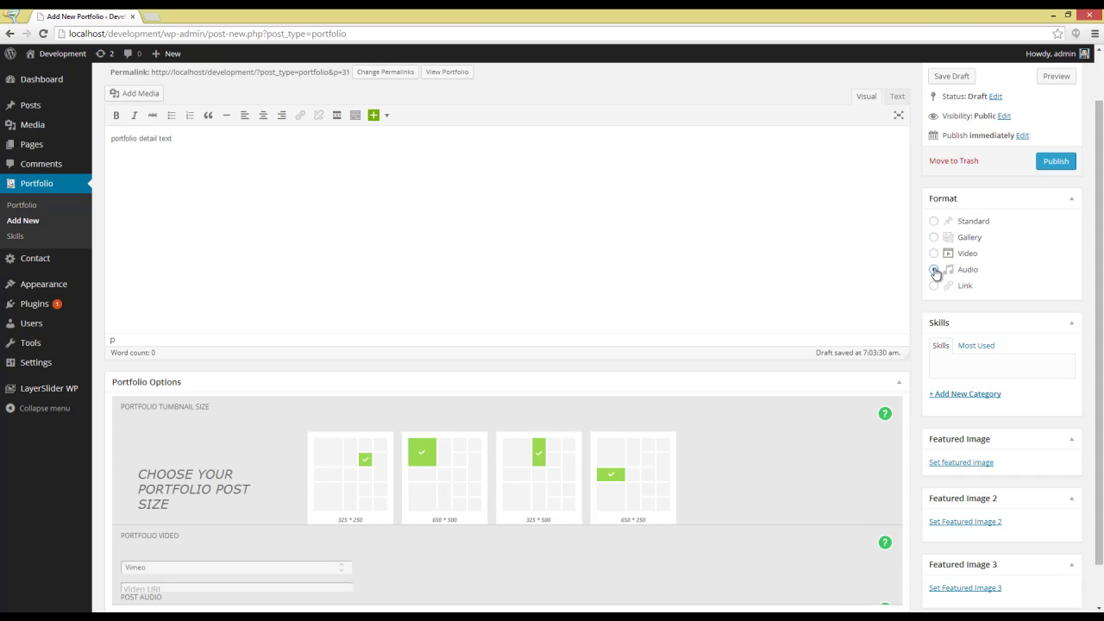
scroll(774, 342, down, 2)
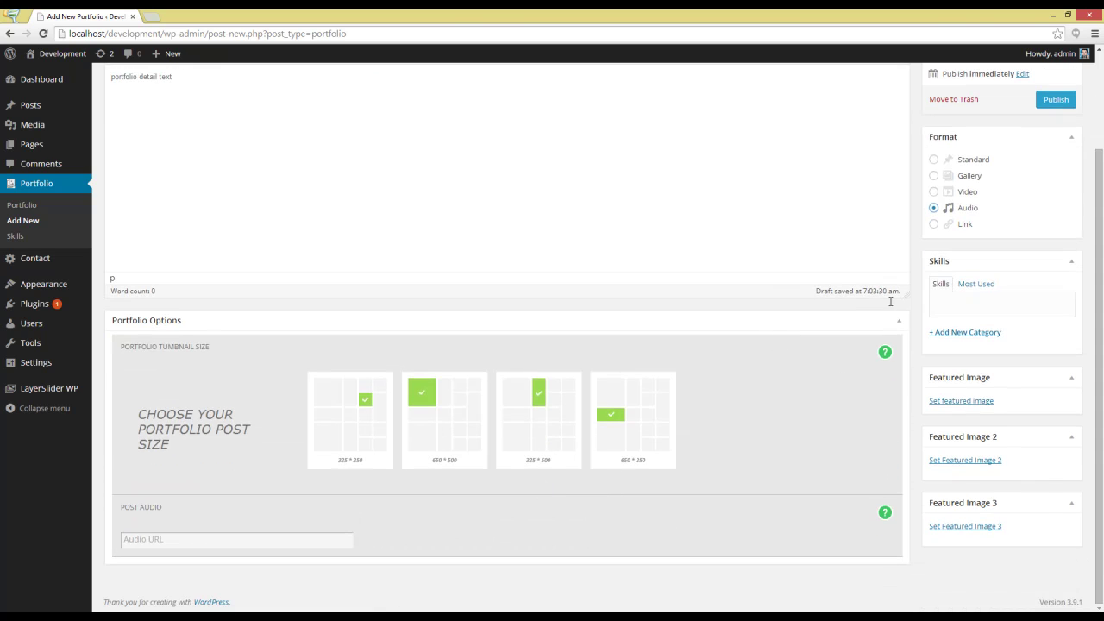
click(934, 175)
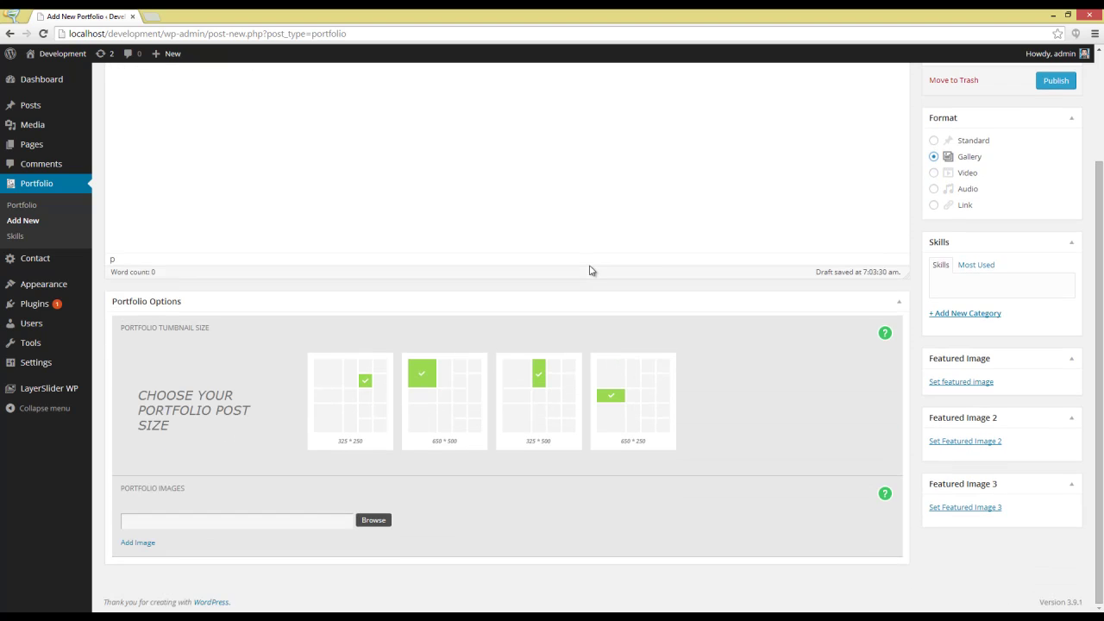
click(934, 173)
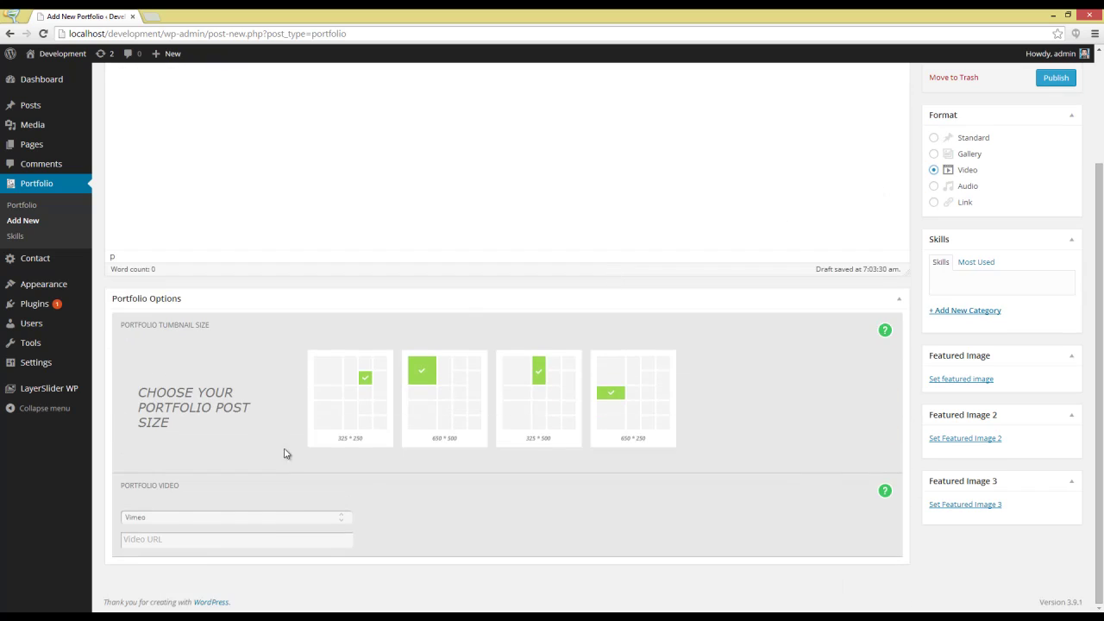
click(179, 517)
click(179, 524)
Step: Preview the Audio and Link format options, leaving the format on Link
click(933, 186)
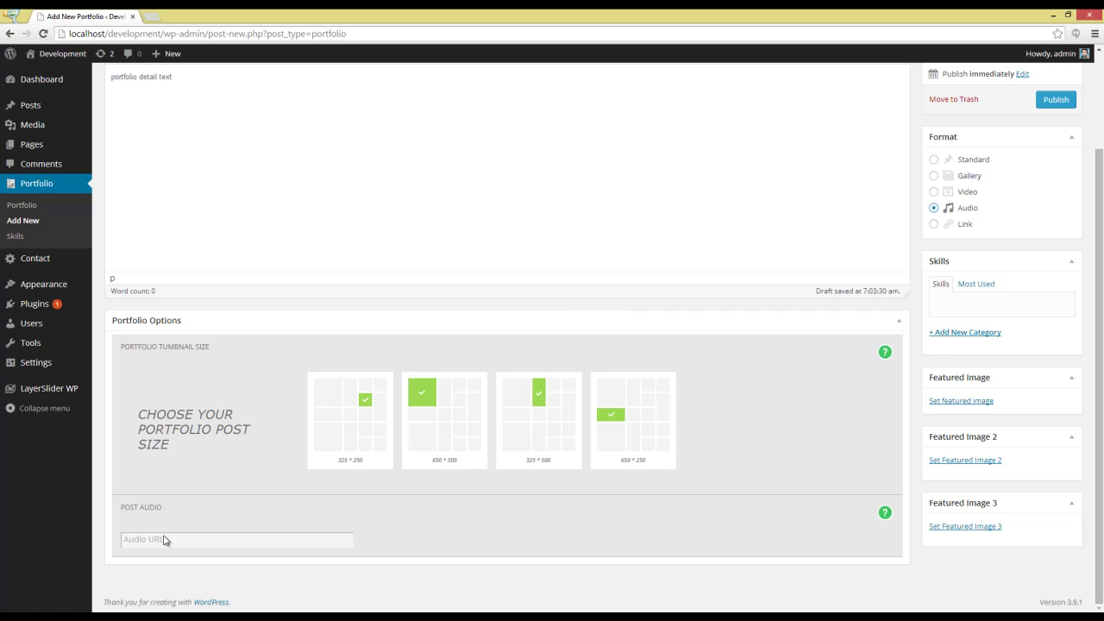
mouse_move(886, 516)
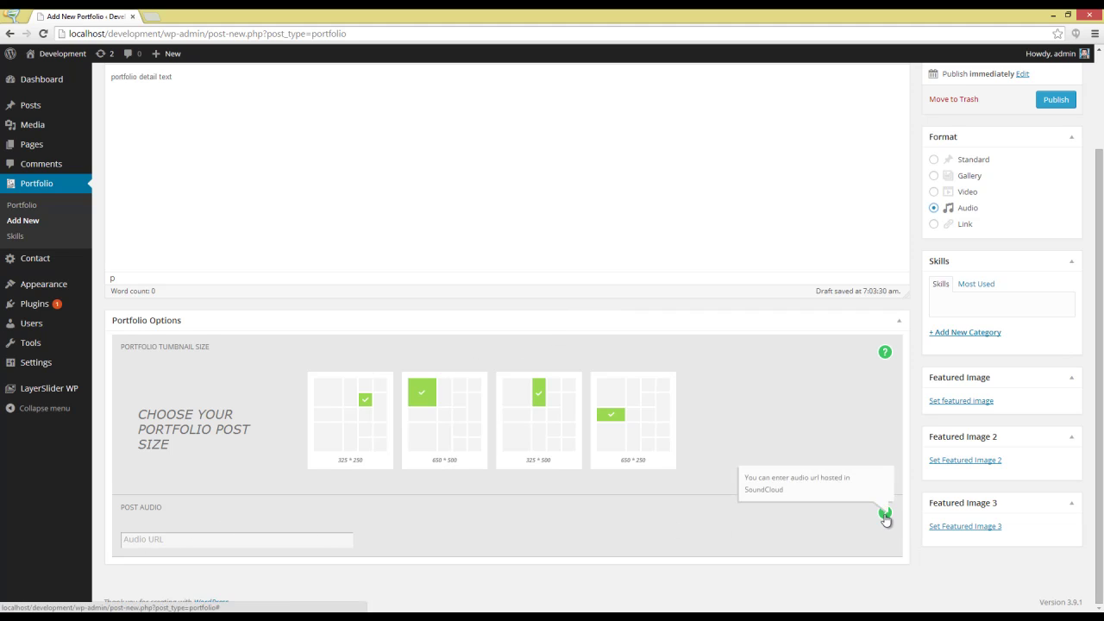
click(933, 223)
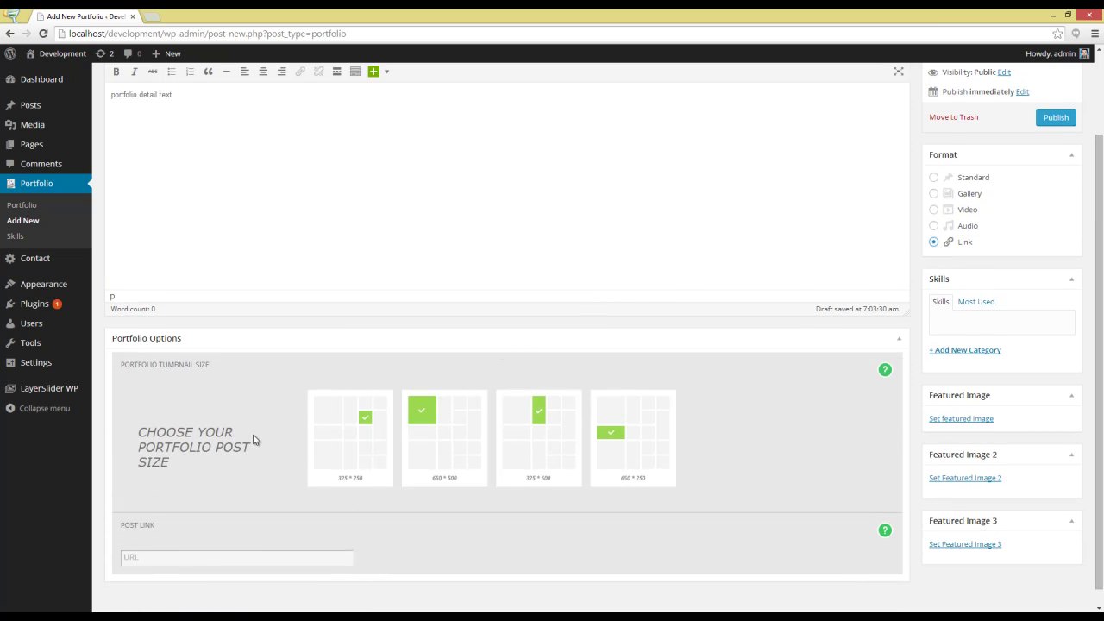
scroll(254, 440, down, 1)
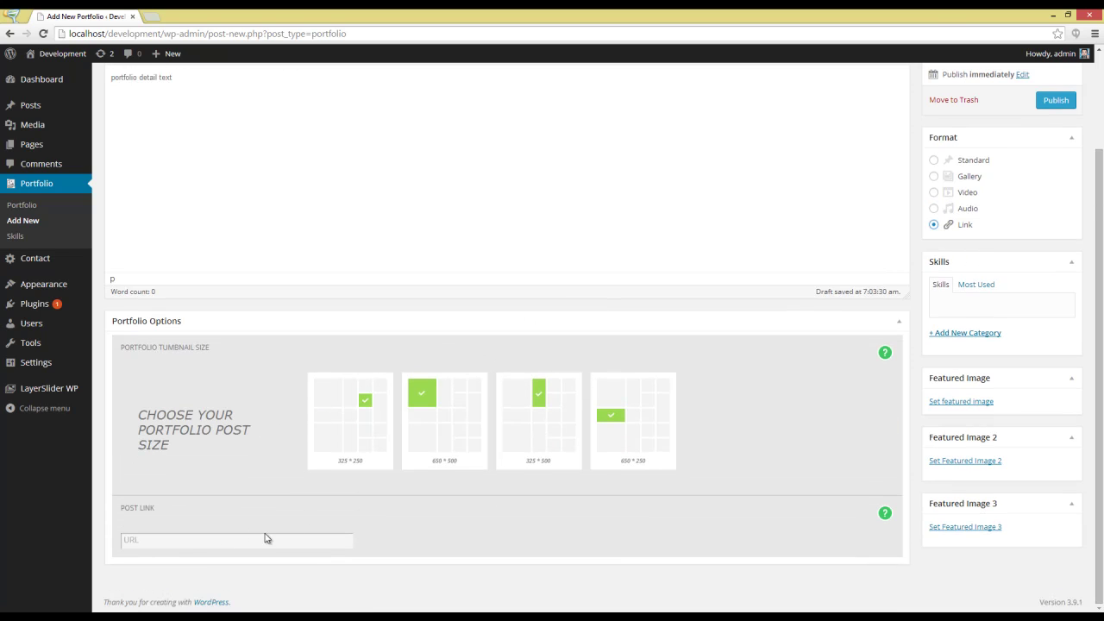
scroll(454, 516, up, 3)
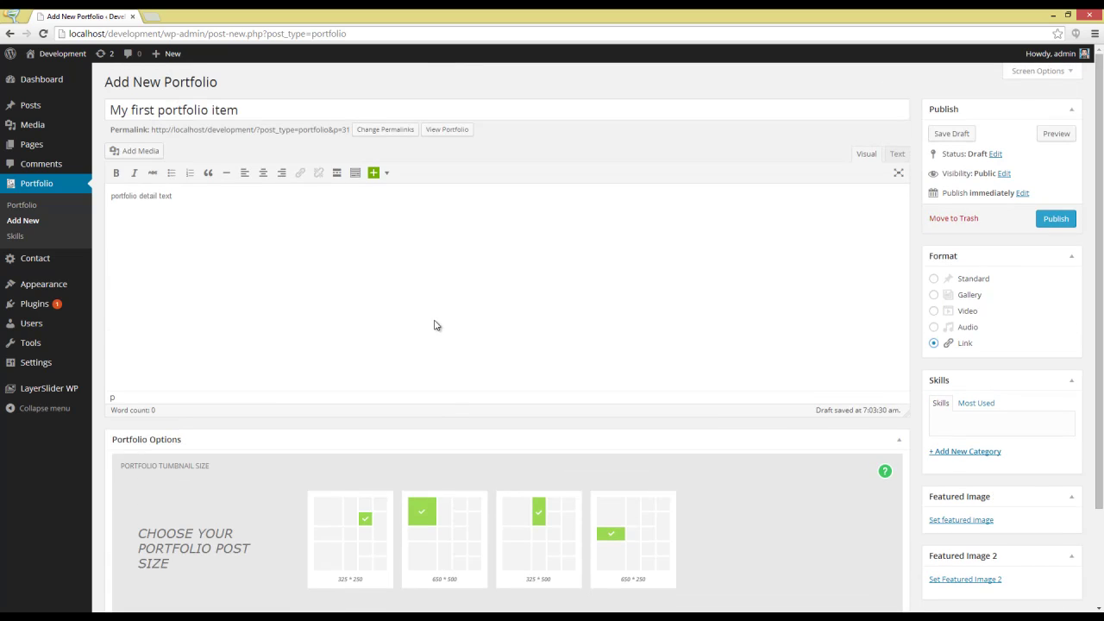
Step: Set the format to Gallery and add a new Animation skill category, ticked for this item
click(940, 295)
click(970, 454)
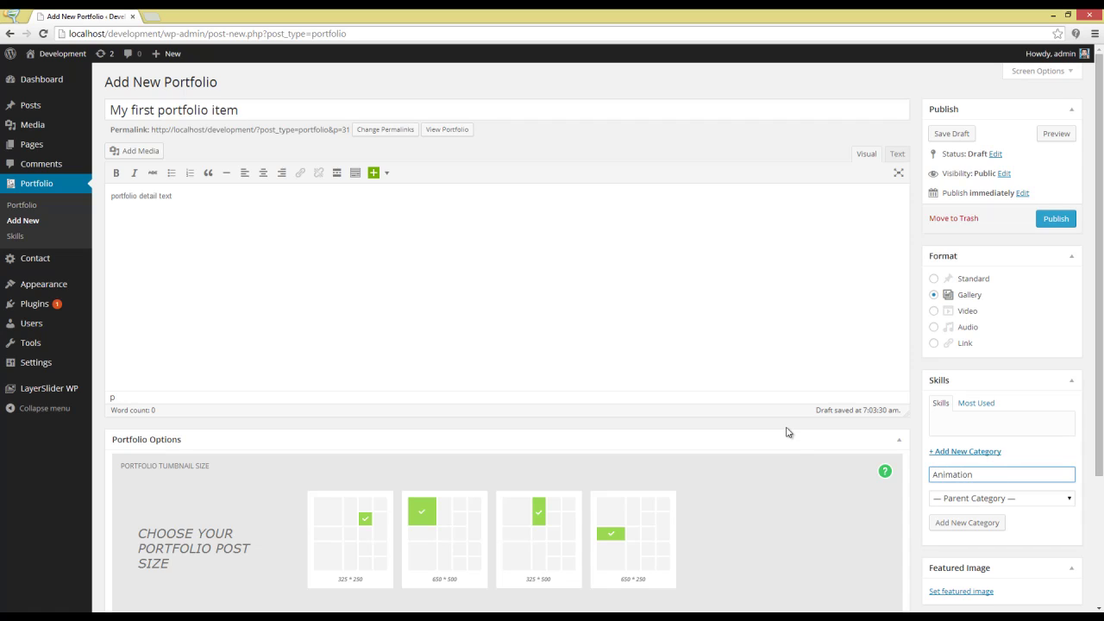
click(971, 523)
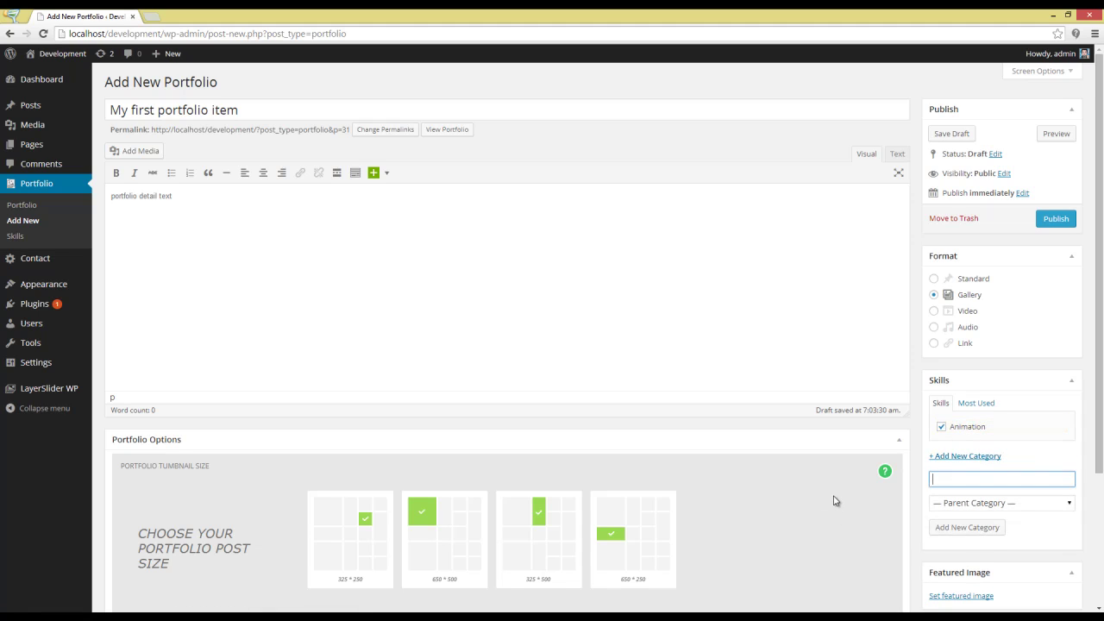
scroll(834, 501, down, 1)
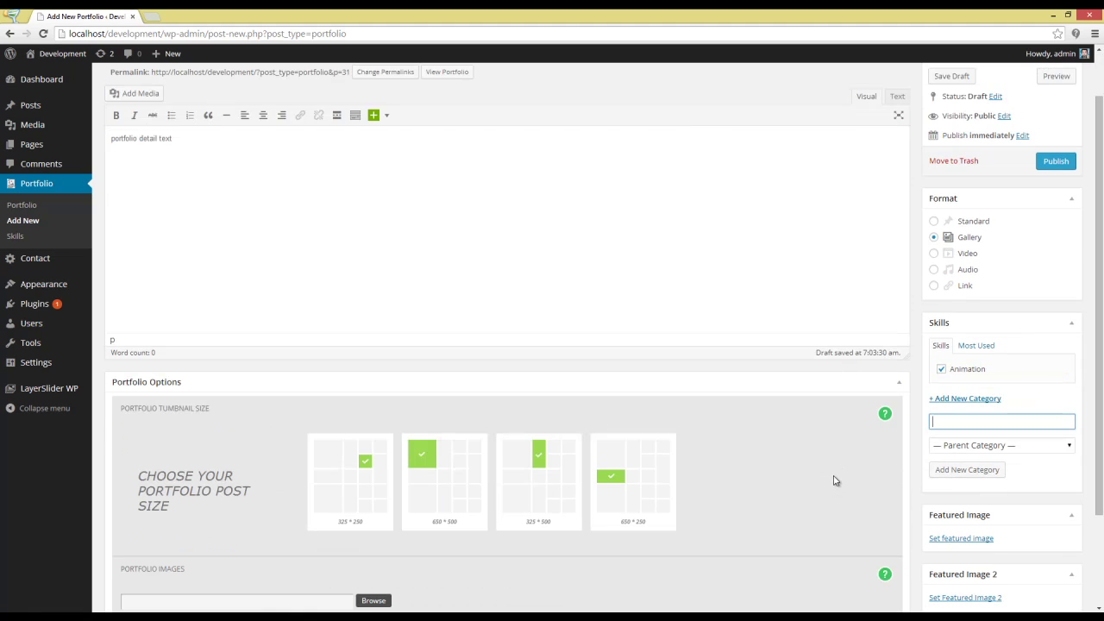
Step: Set image 1933B as the featured image, then switch to the Scooter demo site in Firefox
scroll(833, 481, down, 1)
scroll(833, 480, down, 1)
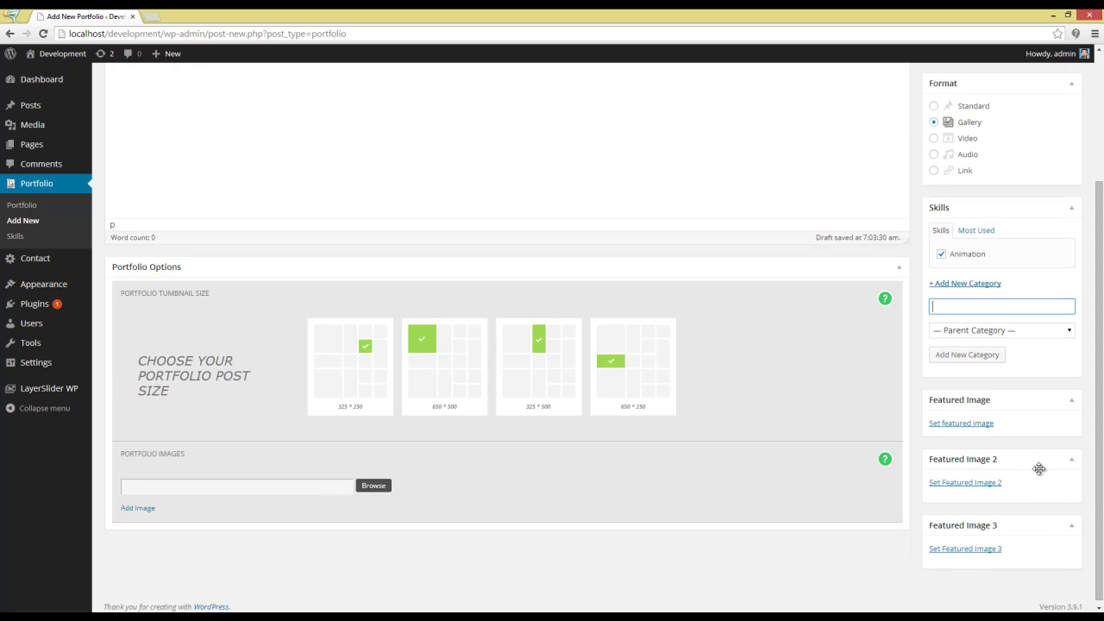
click(973, 423)
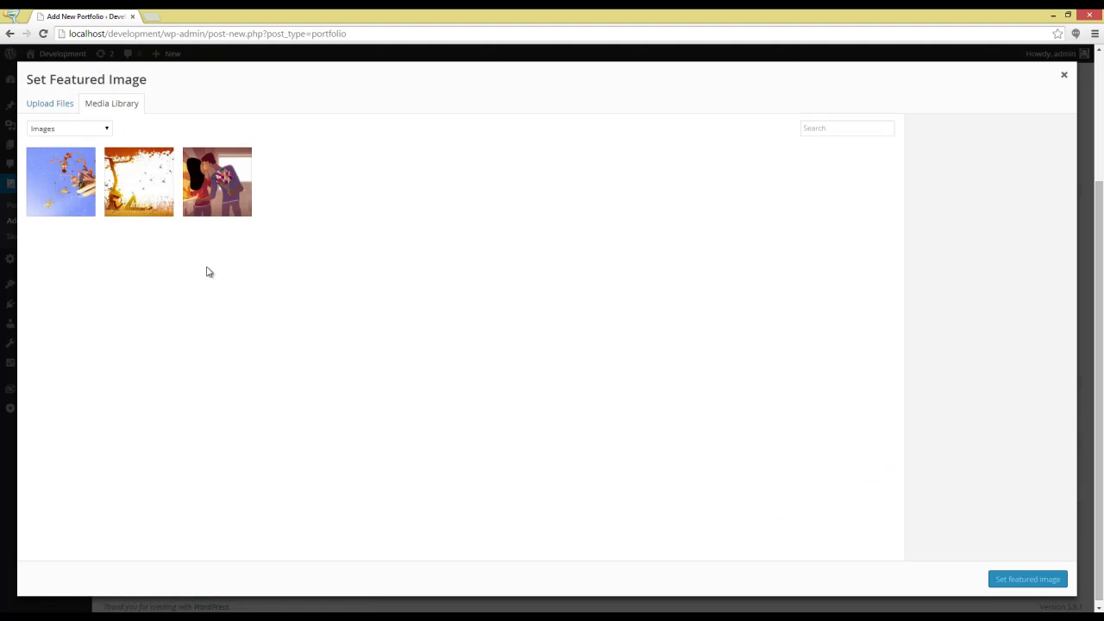
click(213, 207)
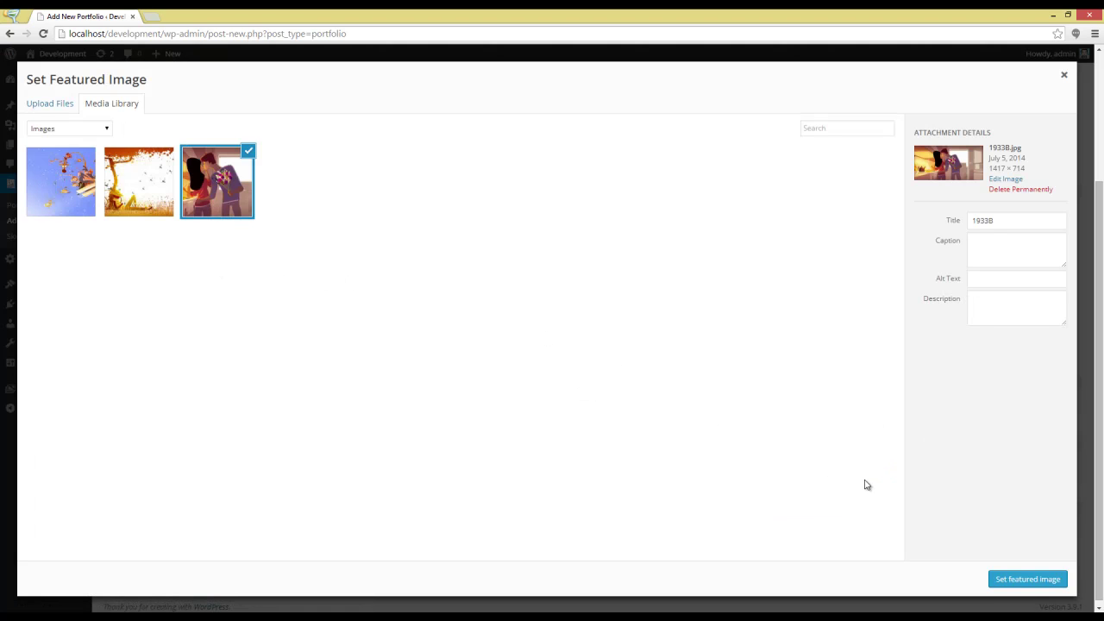
click(1032, 580)
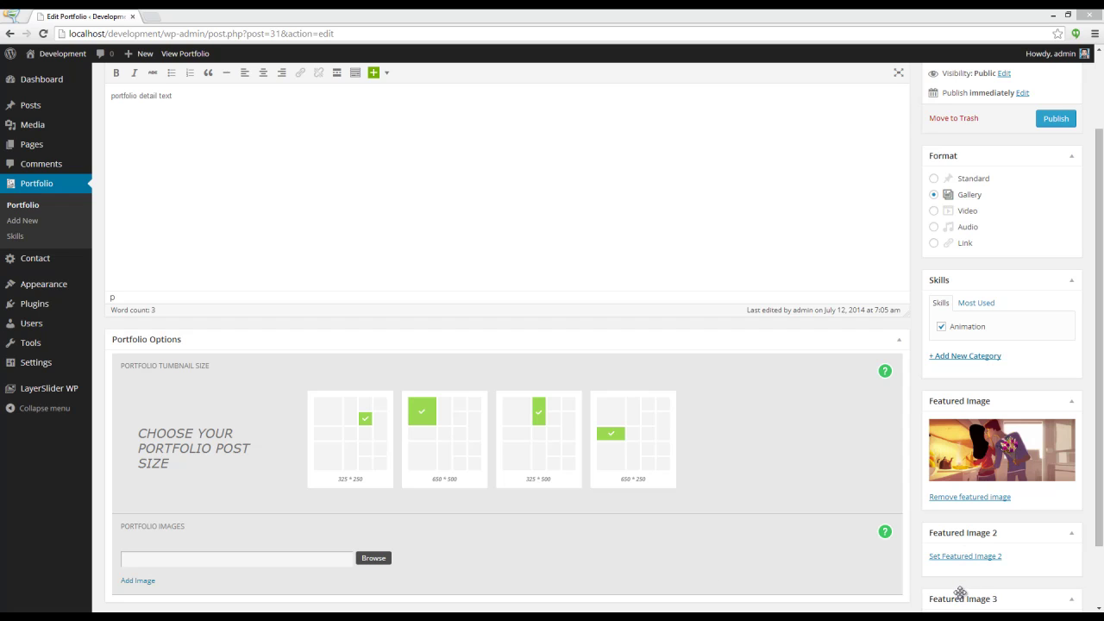
scroll(828, 552, down, 2)
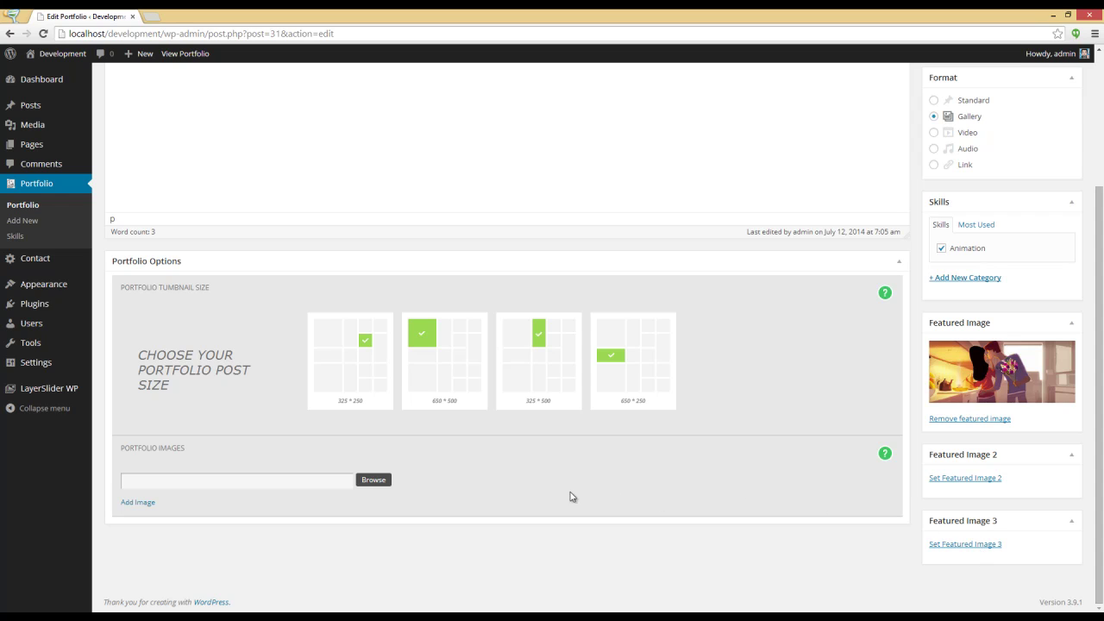
key(alt+Tab)
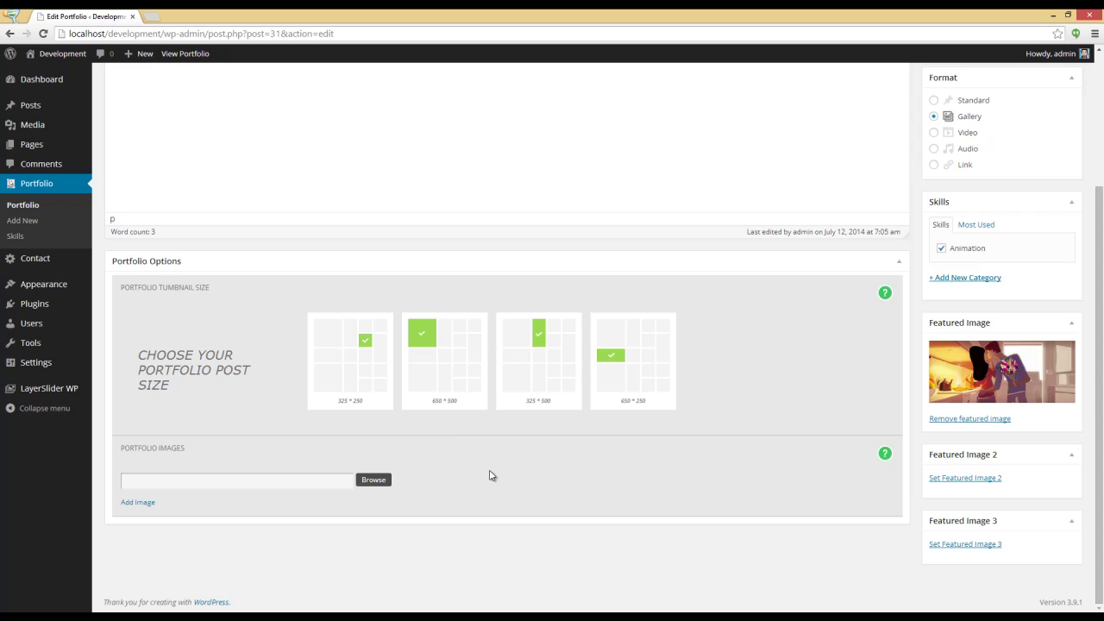
Step: Choose the 650 × 500 thumbnail size and insert 1920B as the first portfolio image
click(444, 354)
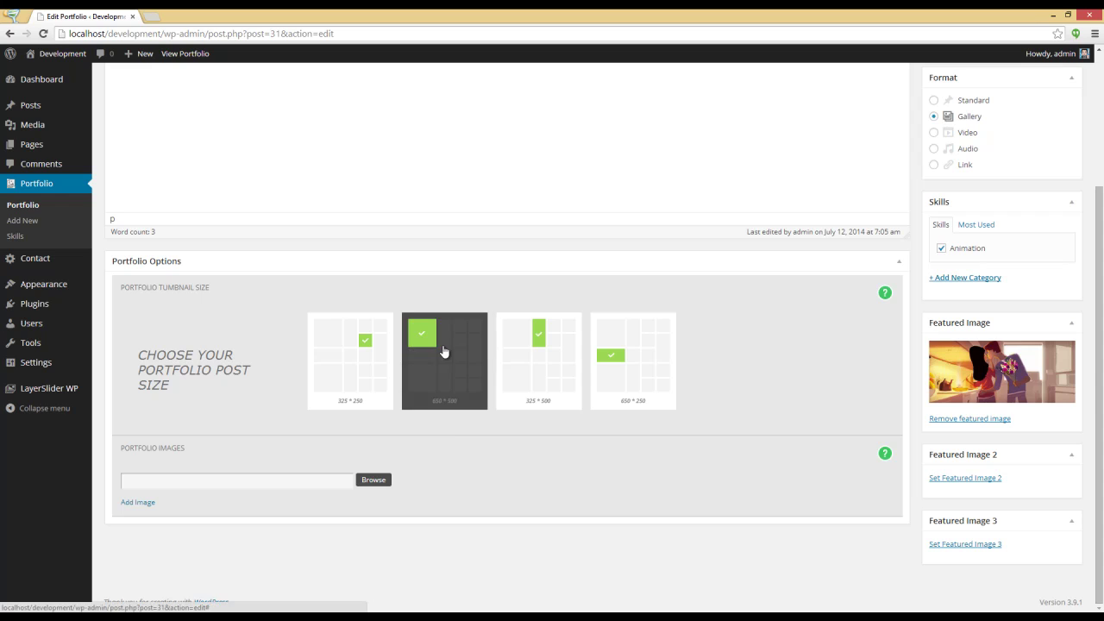
click(372, 484)
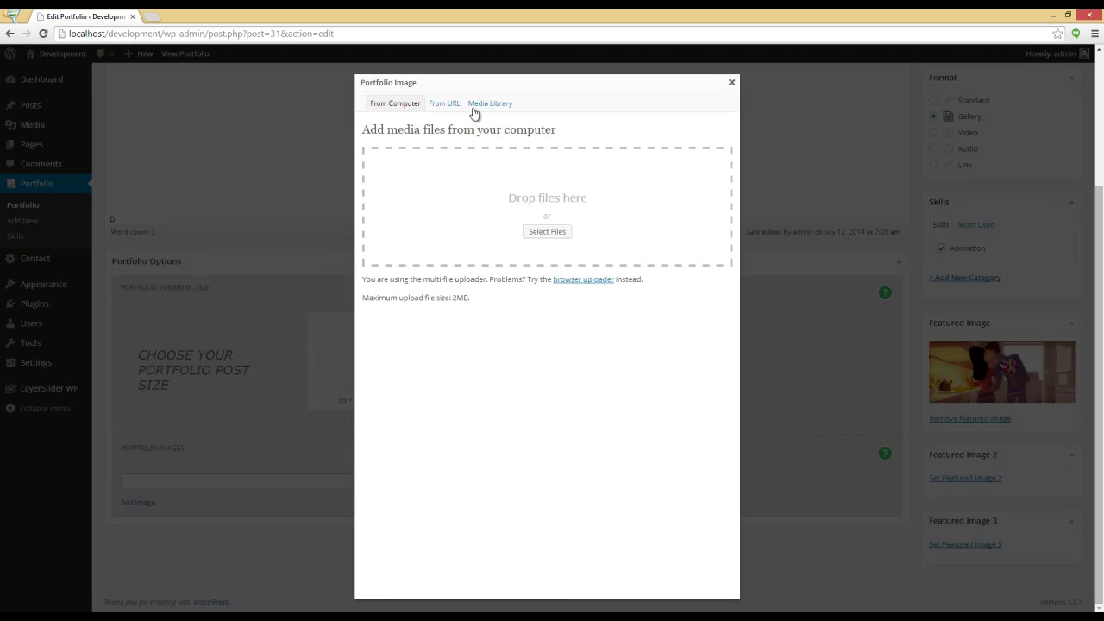
click(482, 109)
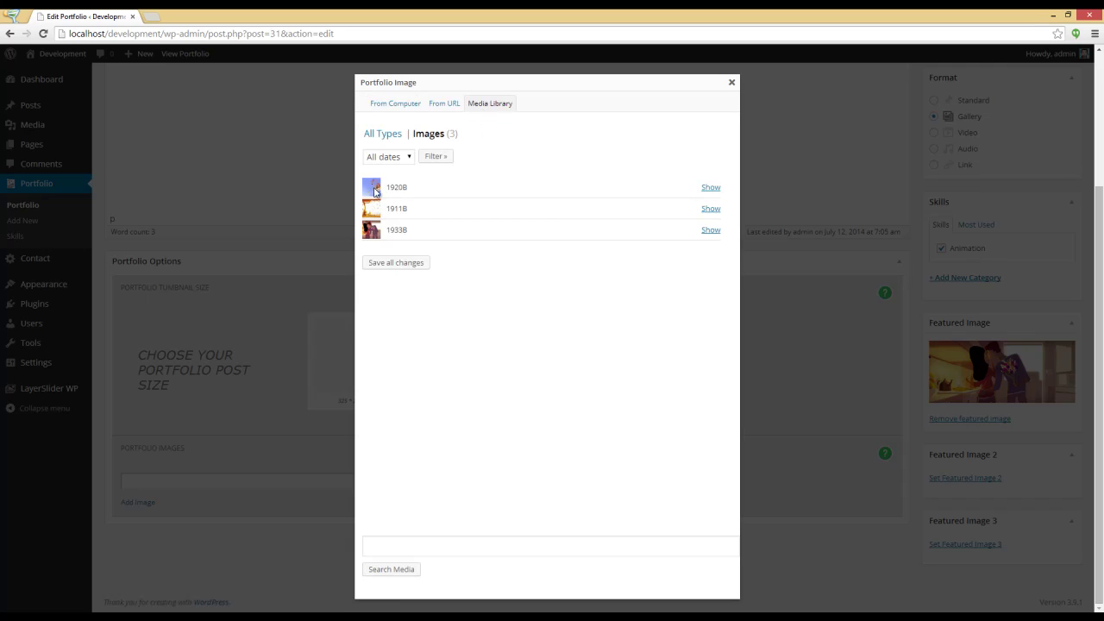
click(711, 187)
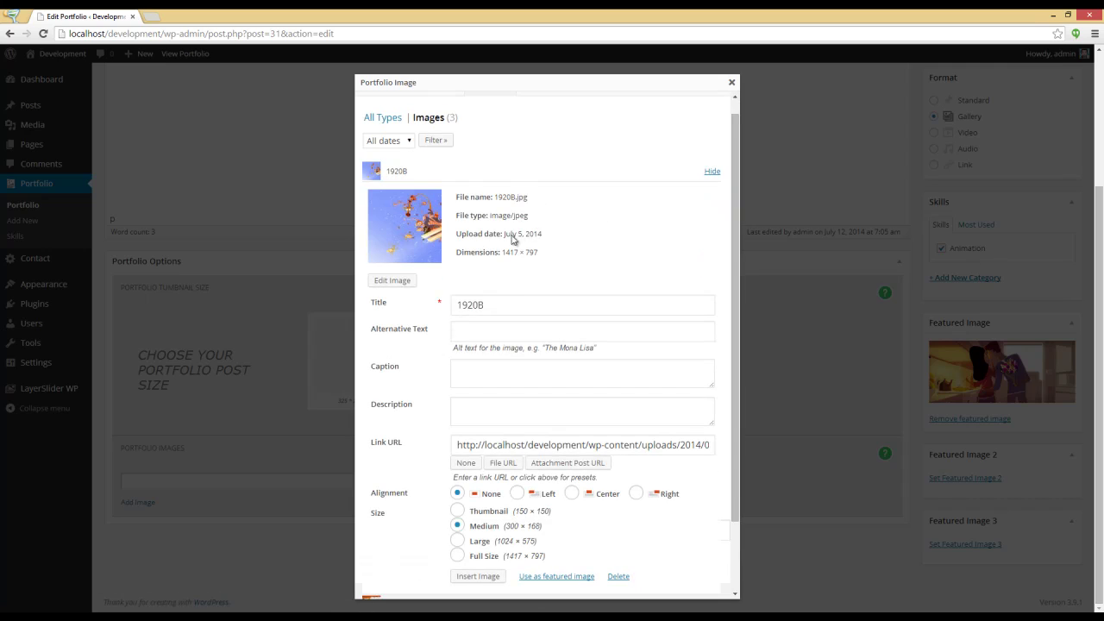
click(480, 577)
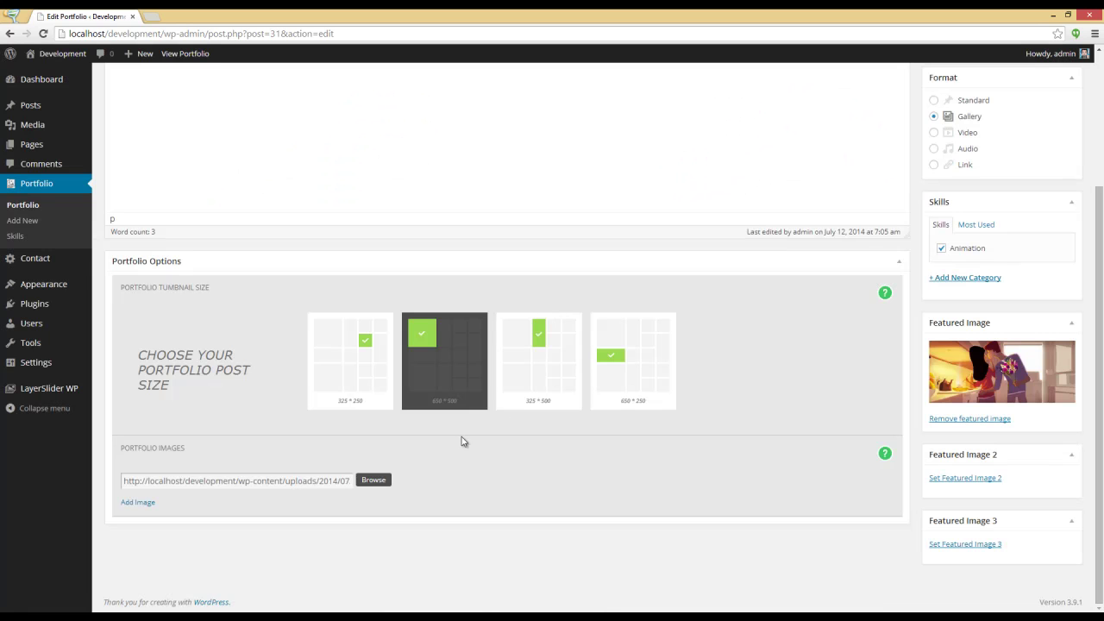
Step: Add a second portfolio image entry with 1911B from the Media Library
click(139, 502)
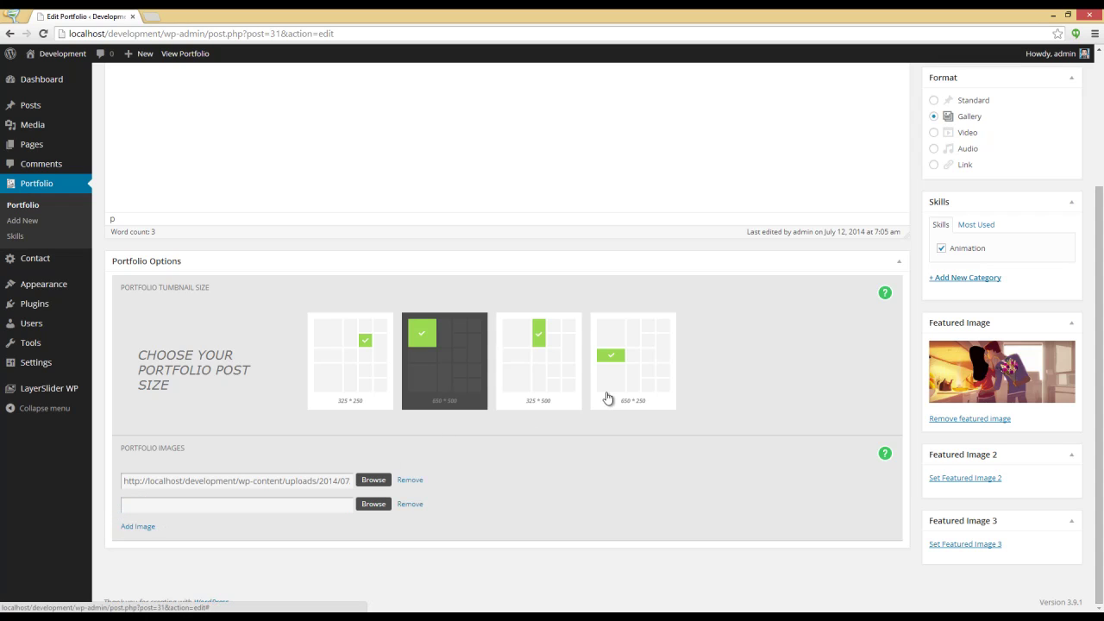
click(376, 505)
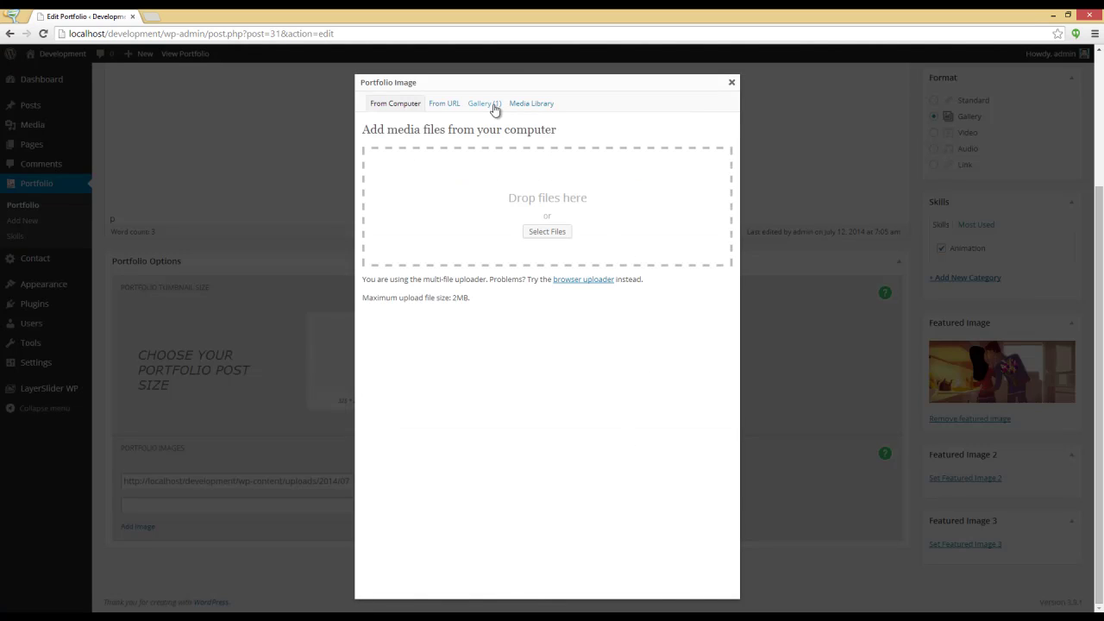
click(518, 105)
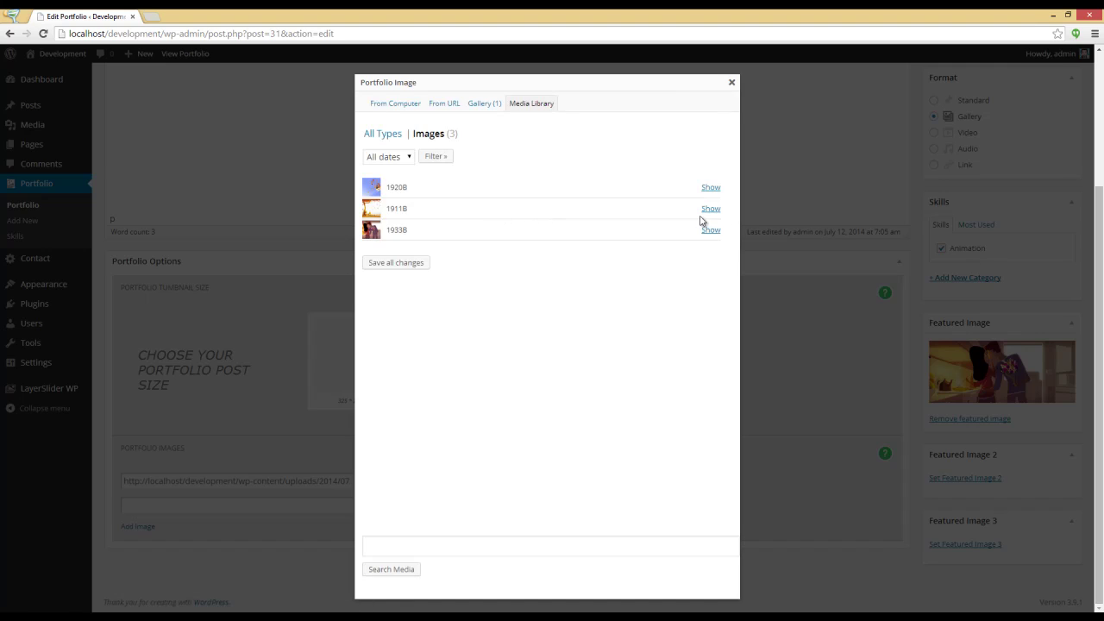
click(711, 208)
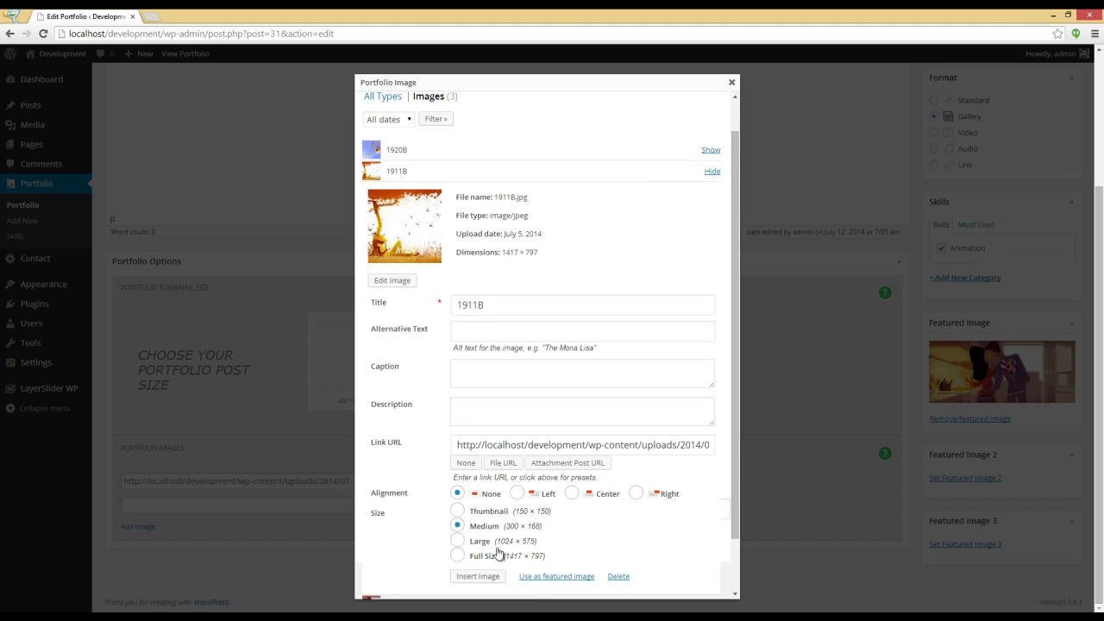
click(471, 575)
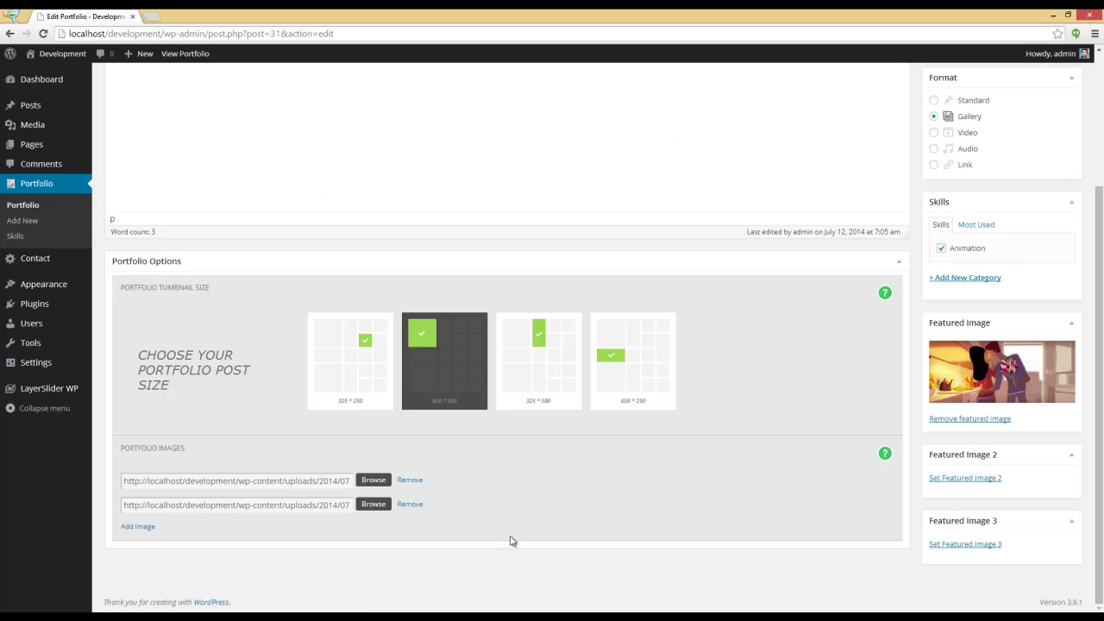
Step: Publish the 'My first portfolio item' entry from the Publish box
scroll(762, 452, up, 2)
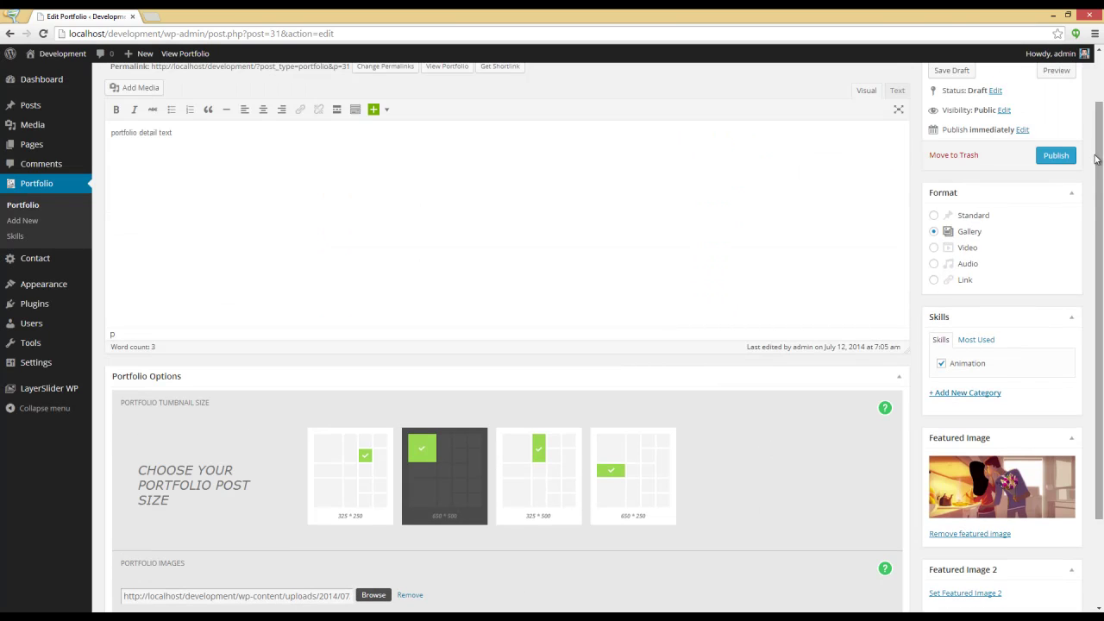
scroll(621, 454, down, 2)
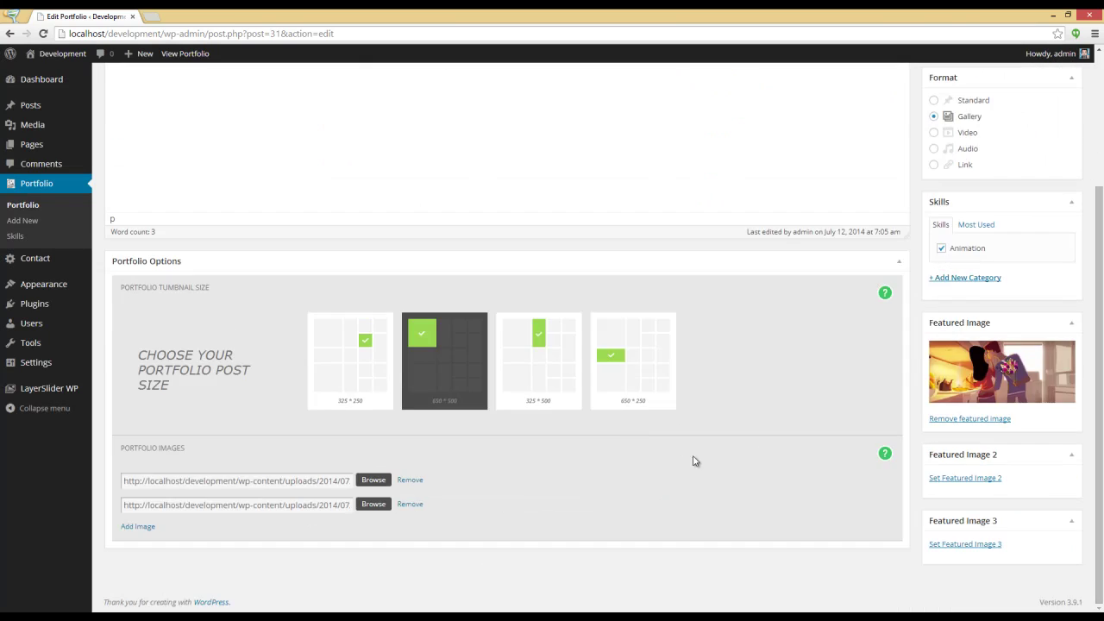
scroll(708, 464, up, 3)
click(1058, 222)
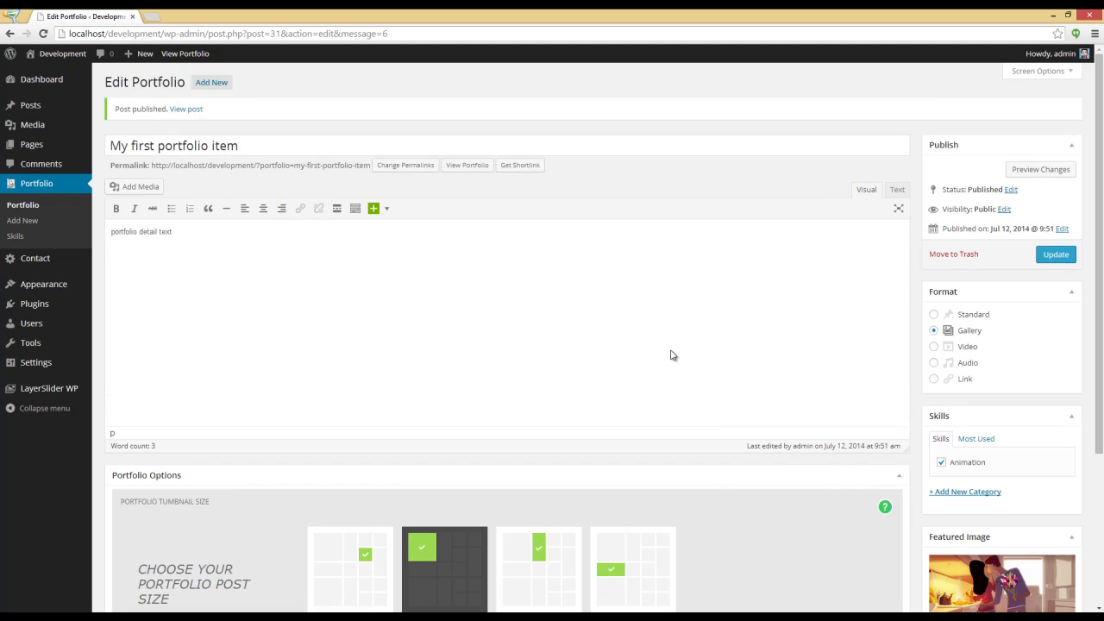
mouse_move(60, 55)
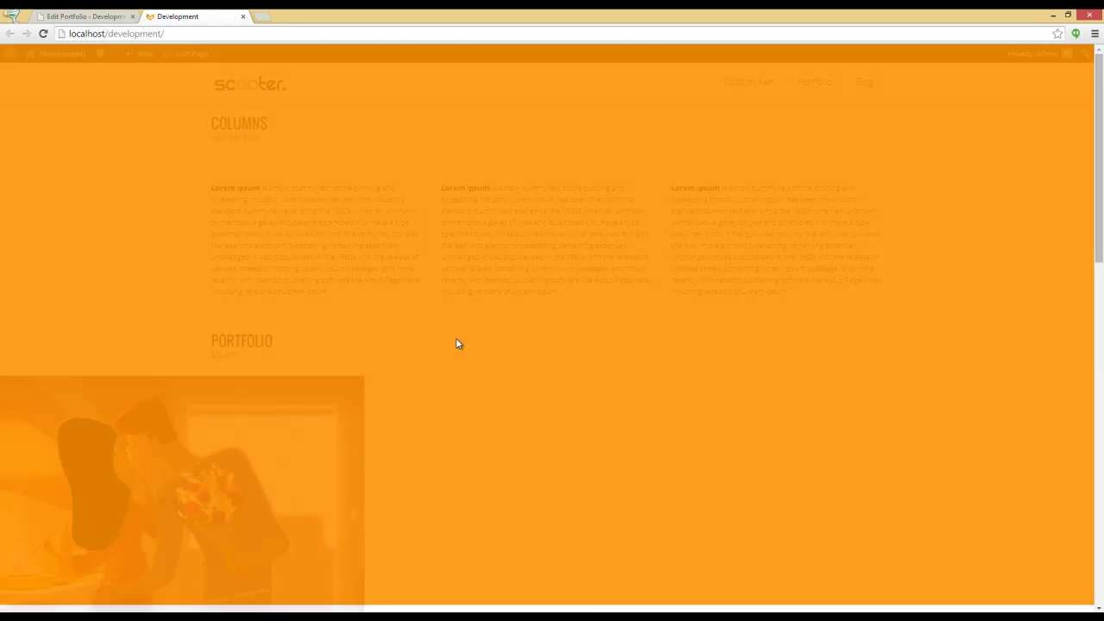
Step: On the live site, open the 'My first portfolio item' tile in the Portfolio section
scroll(474, 350, down, 2)
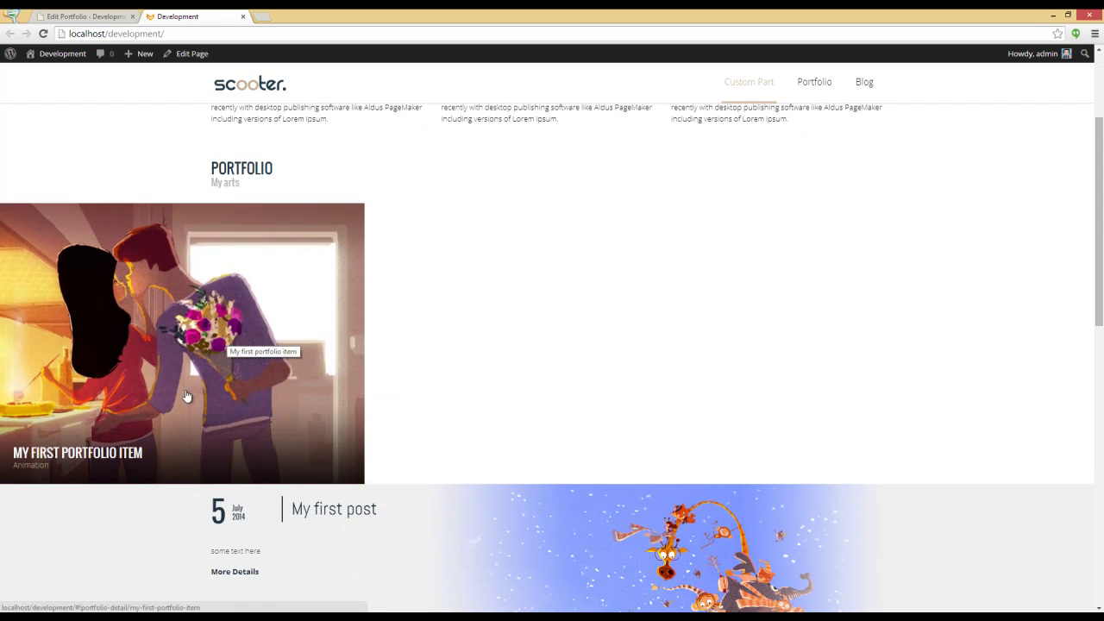
click(120, 453)
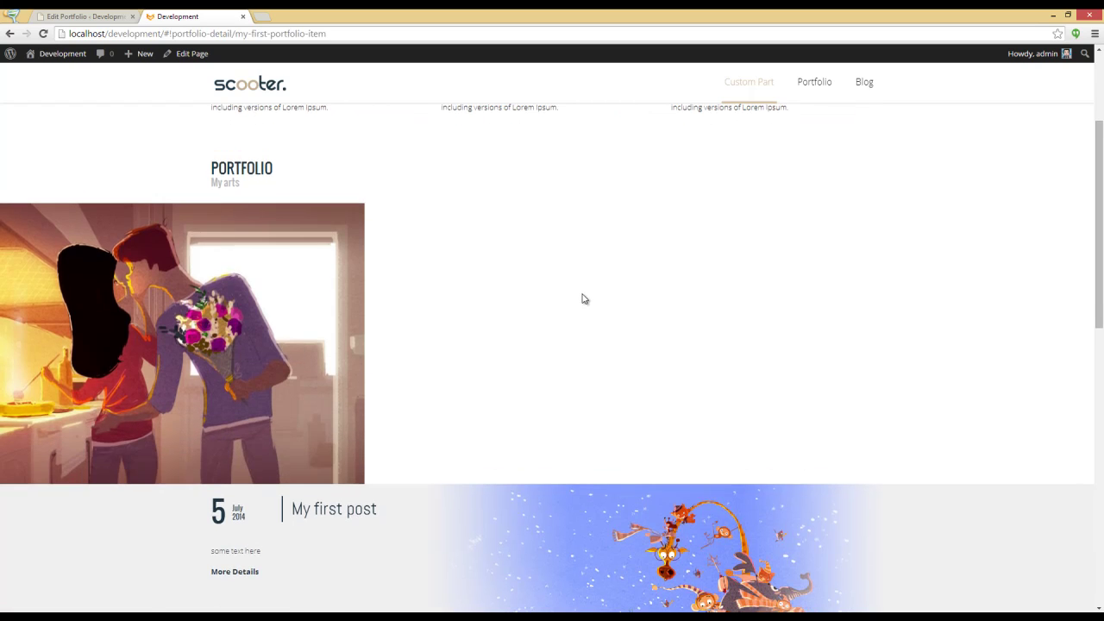